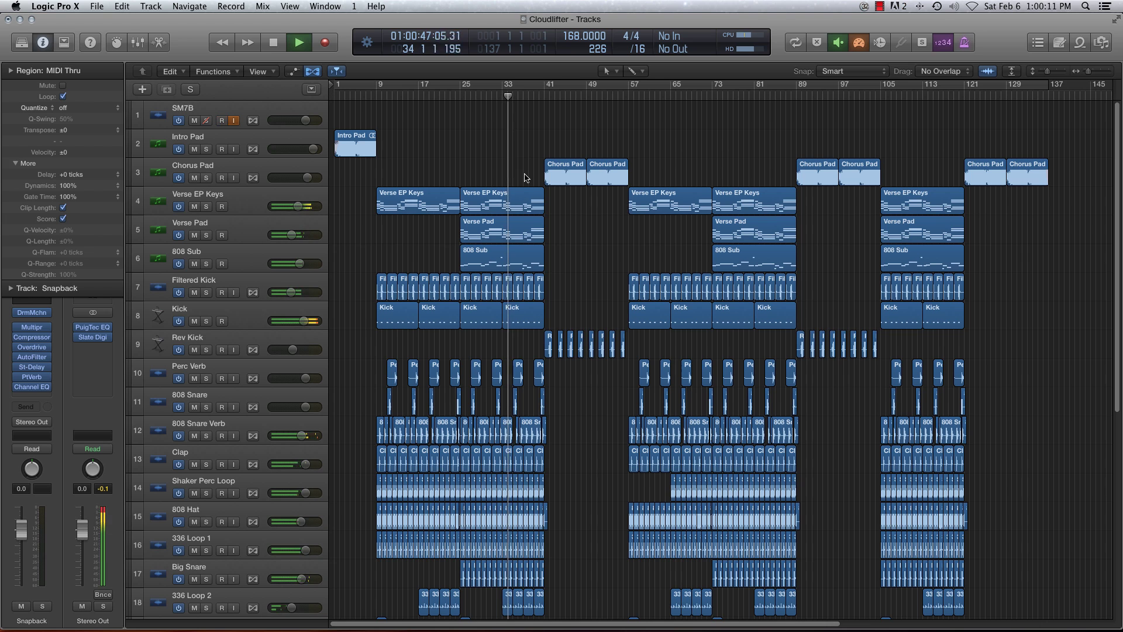
- Show track automation, expand the Verse EP Keys lanes and switch its EQ Low Cut On/Off lane to region Volume
scroll(468, 169, down, 1)
key(a)
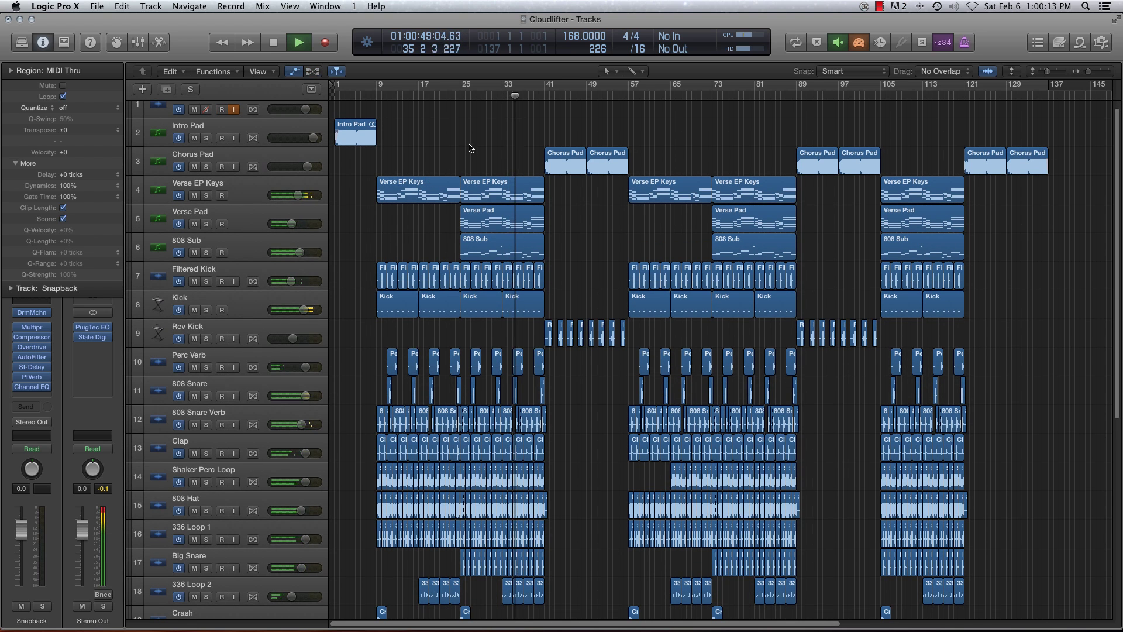
scroll(385, 168, up, 5)
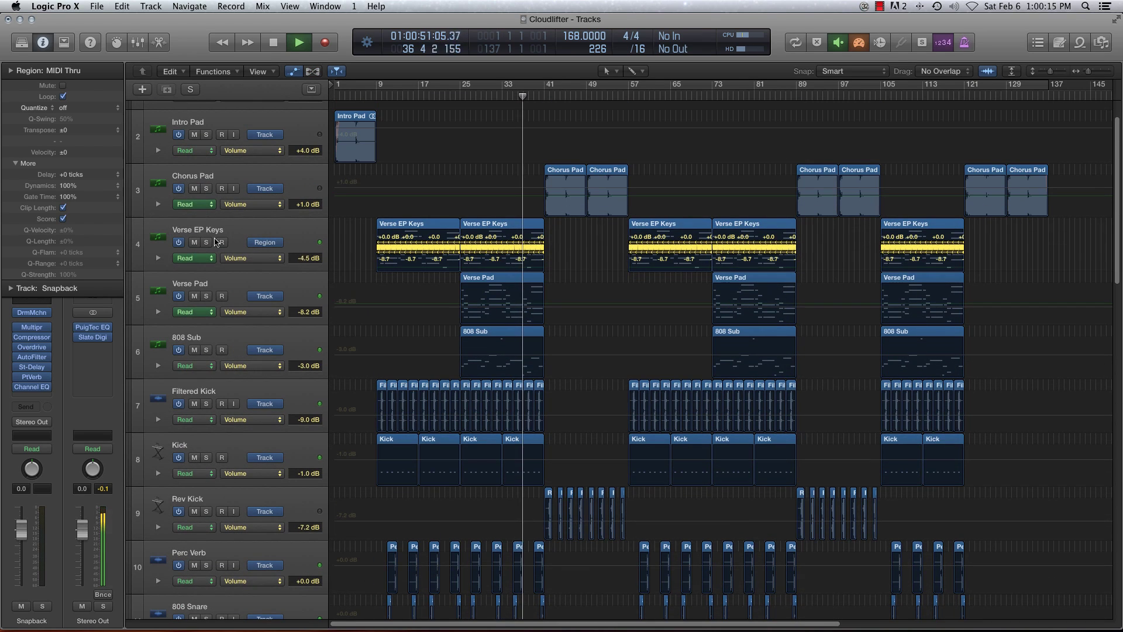
click(158, 258)
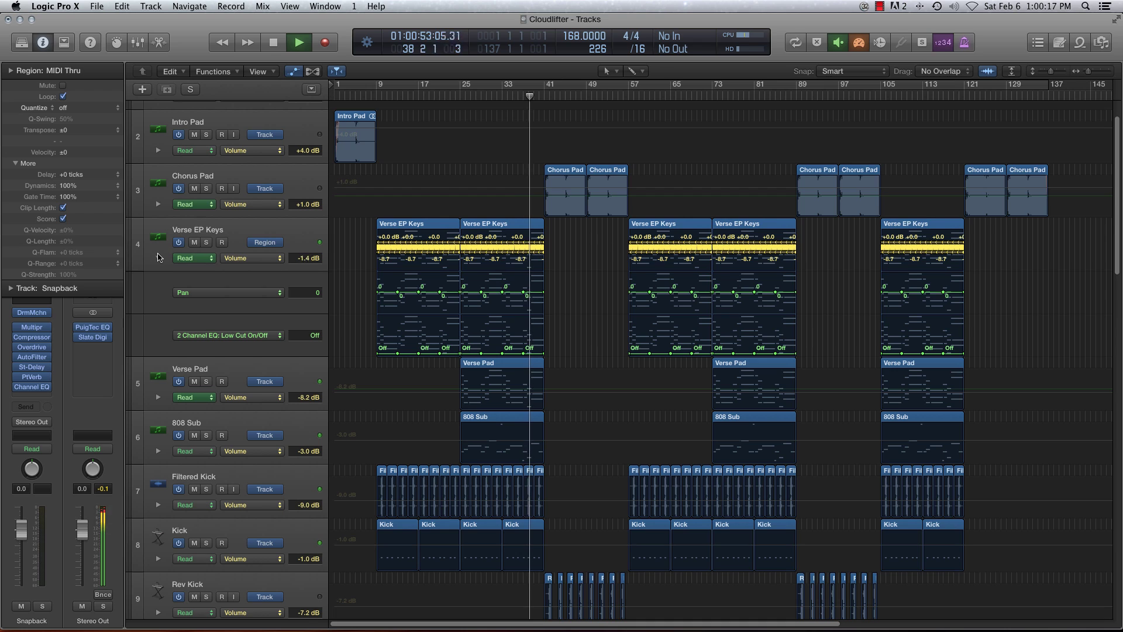
click(258, 336)
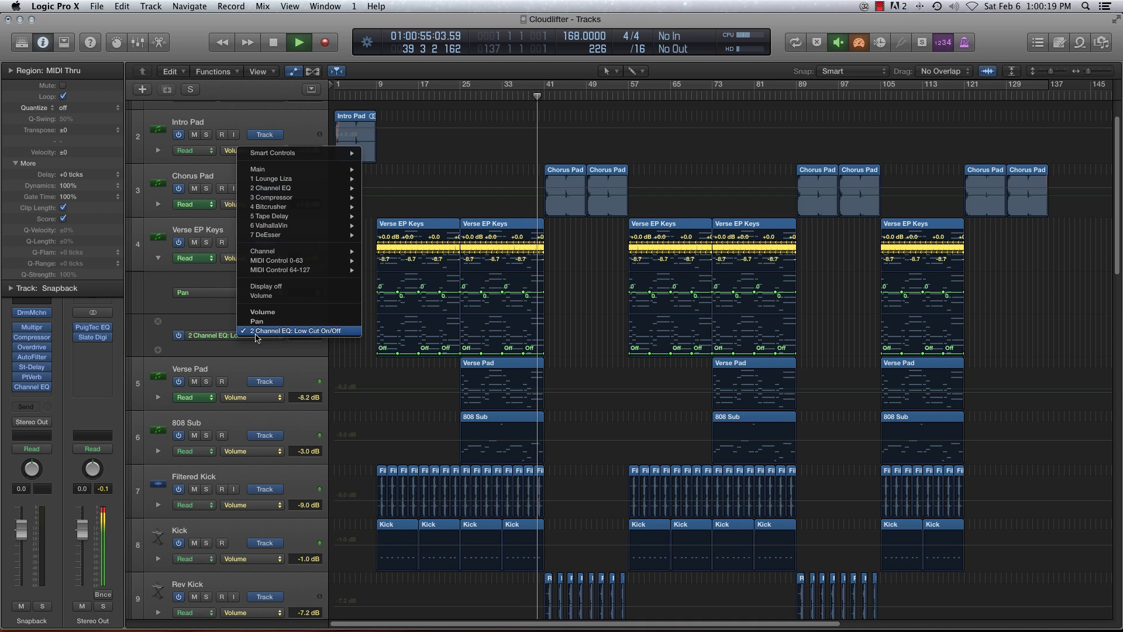
click(257, 314)
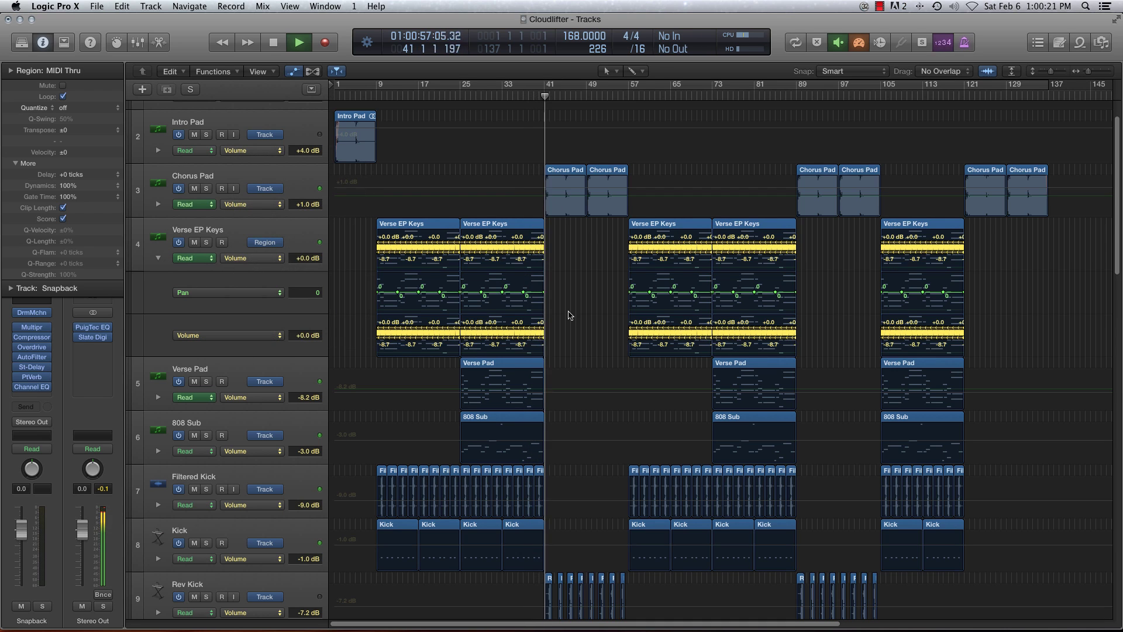
key(super+Right)
key(super+Right)
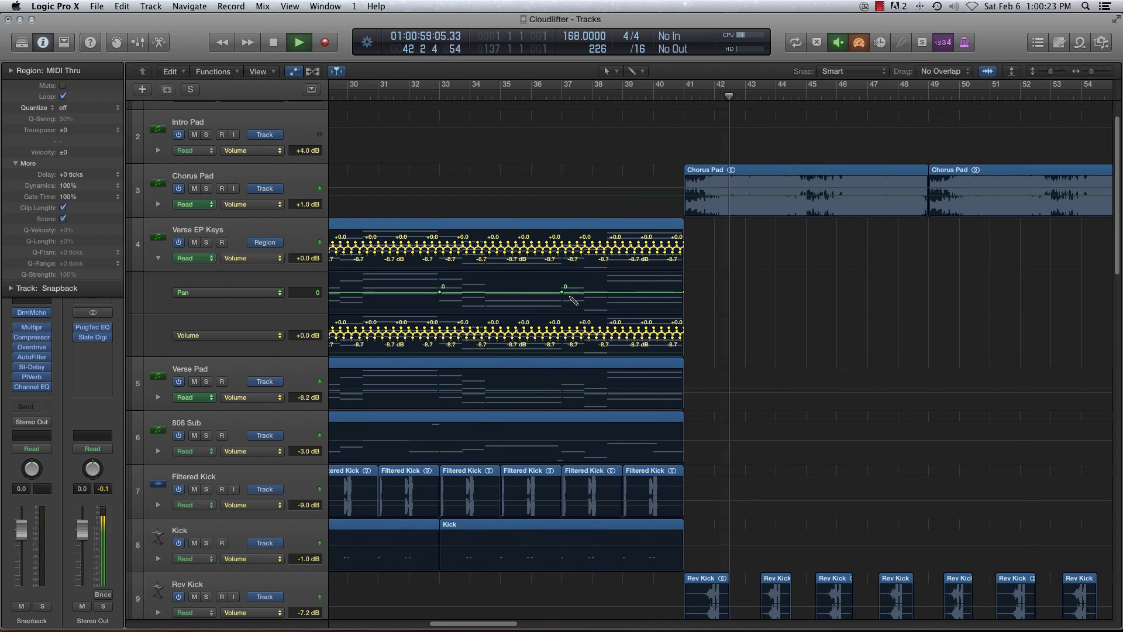
- Hide the track automation and stop playback with the whole arrangement in view
key(a)
key(super+Left)
key(super+Left)
key(super+Left)
key(super+Left)
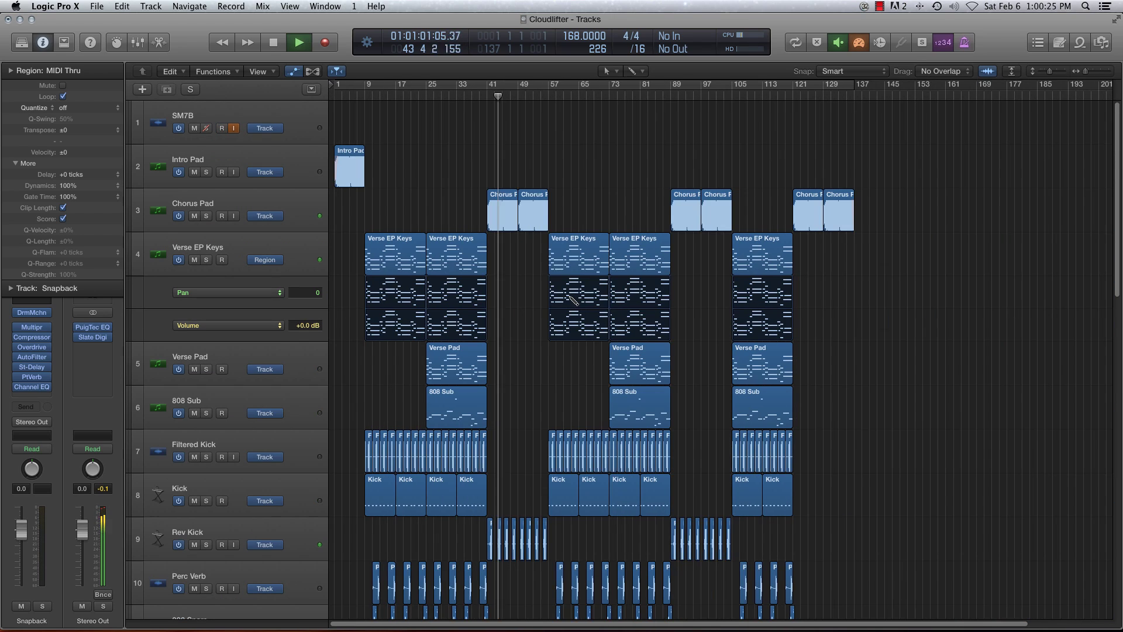
key(super+Up)
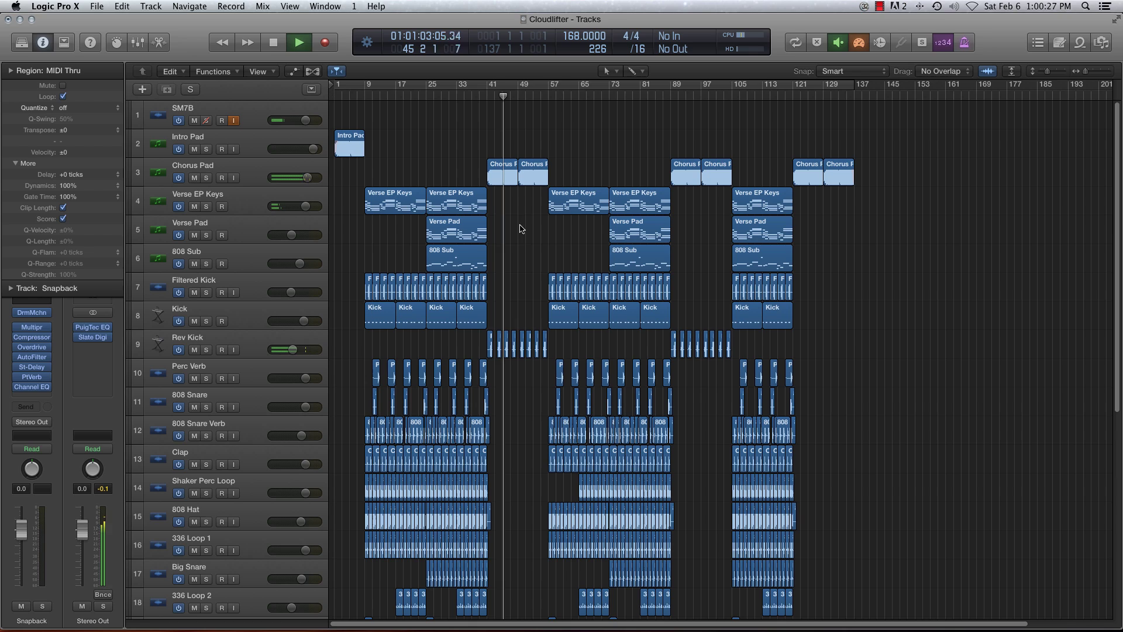
key(space)
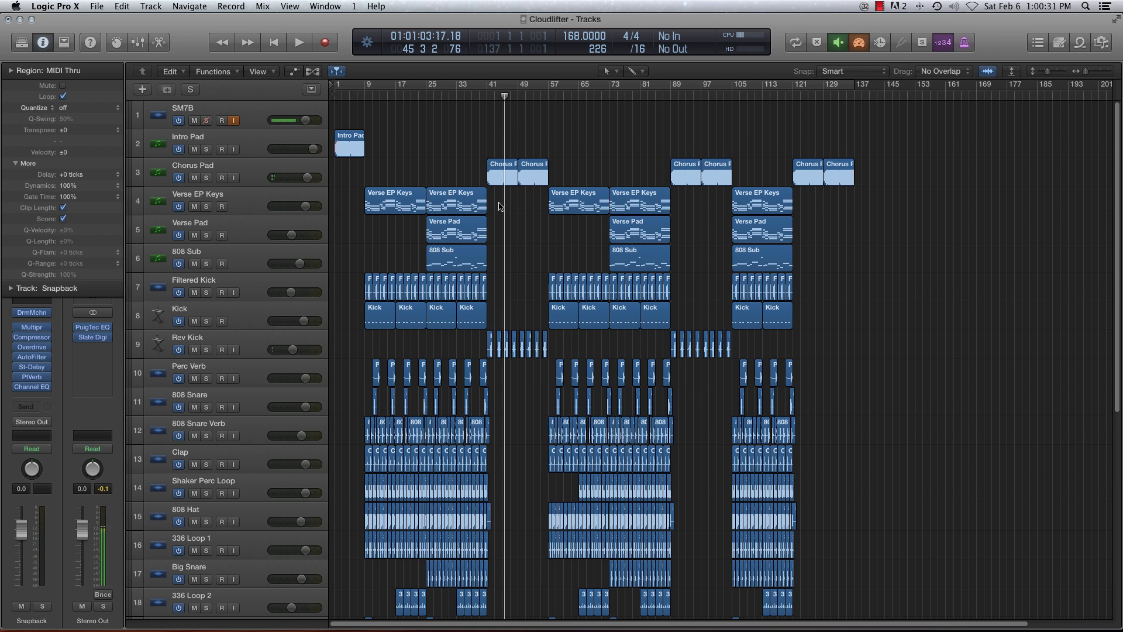
- Select the Chorus Pad track and examine its two waveform regions between bars 41 and 57 up close
scroll(491, 222, down, 2)
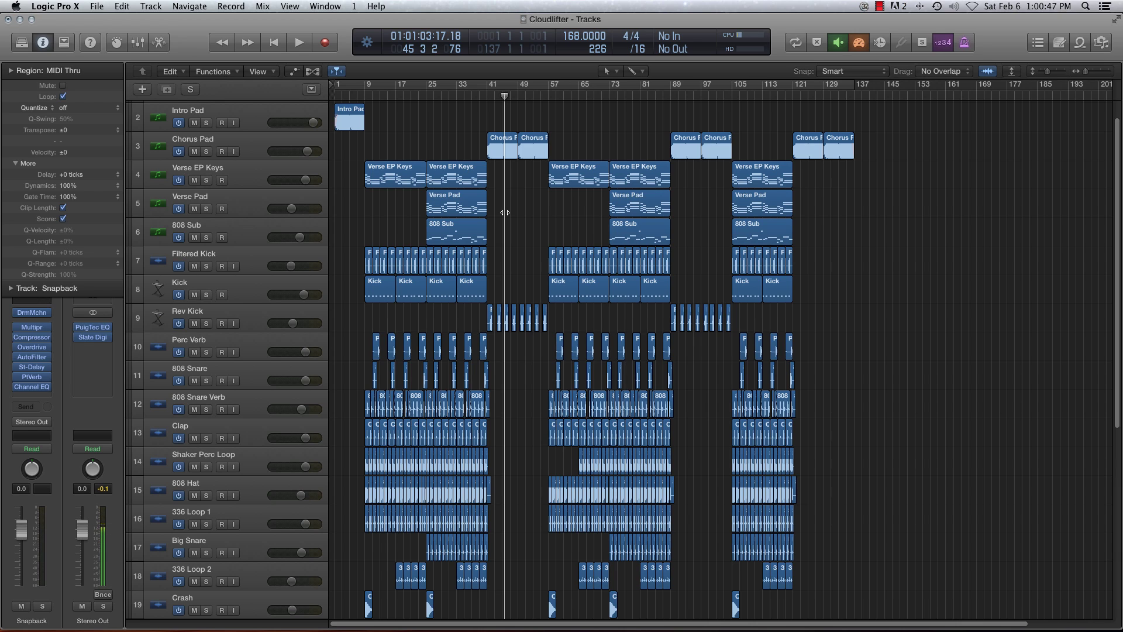
scroll(505, 214, down, 2)
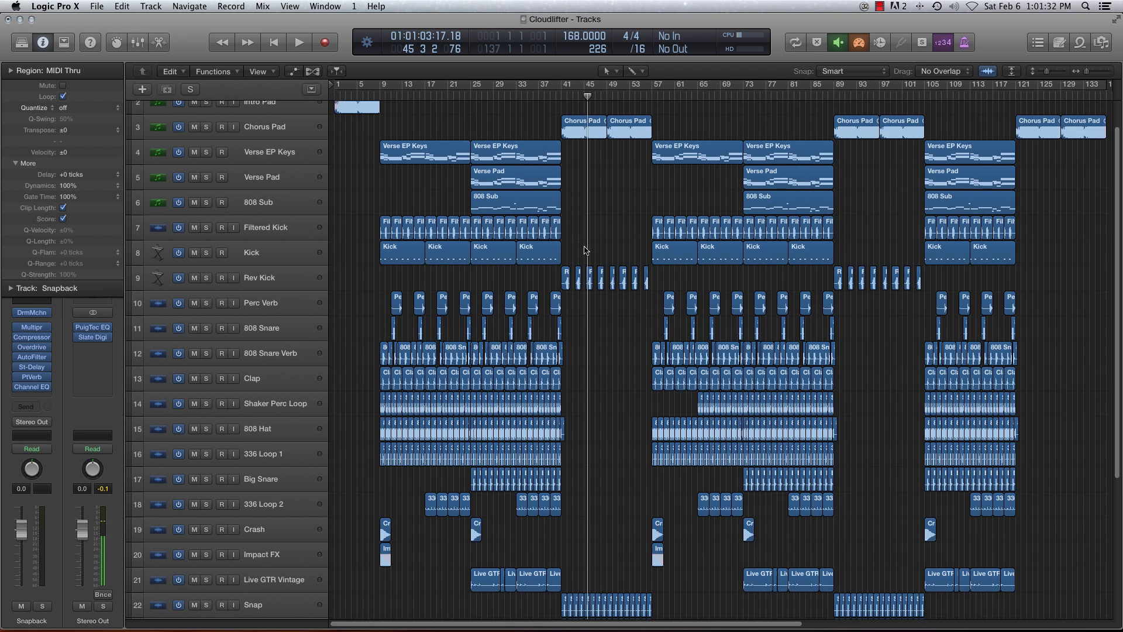
scroll(578, 240, up, 3)
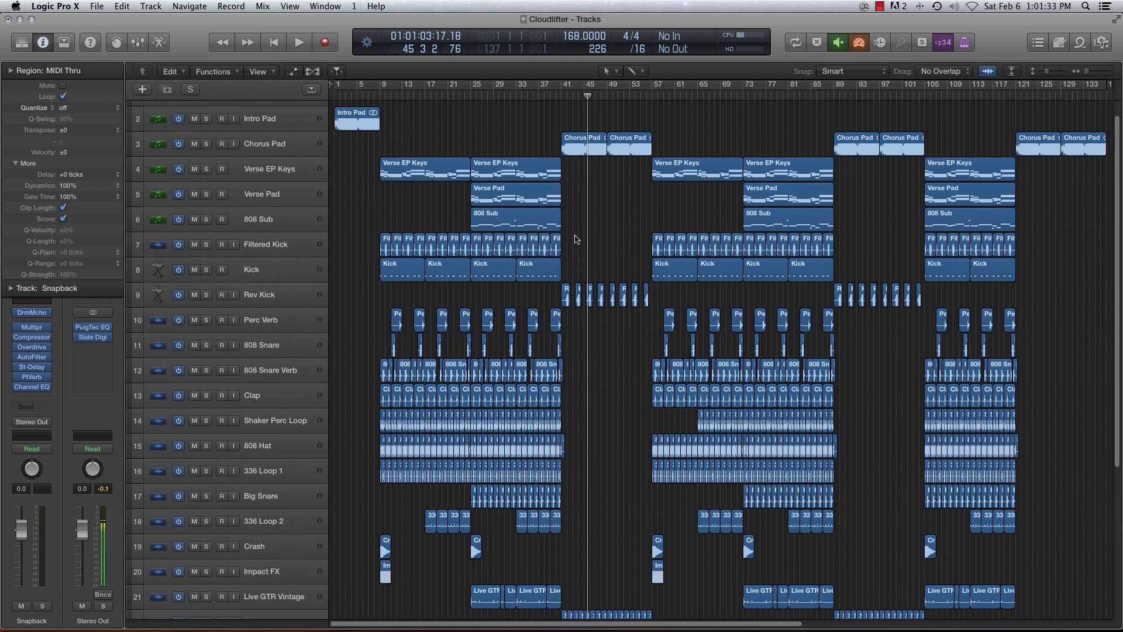
click(263, 163)
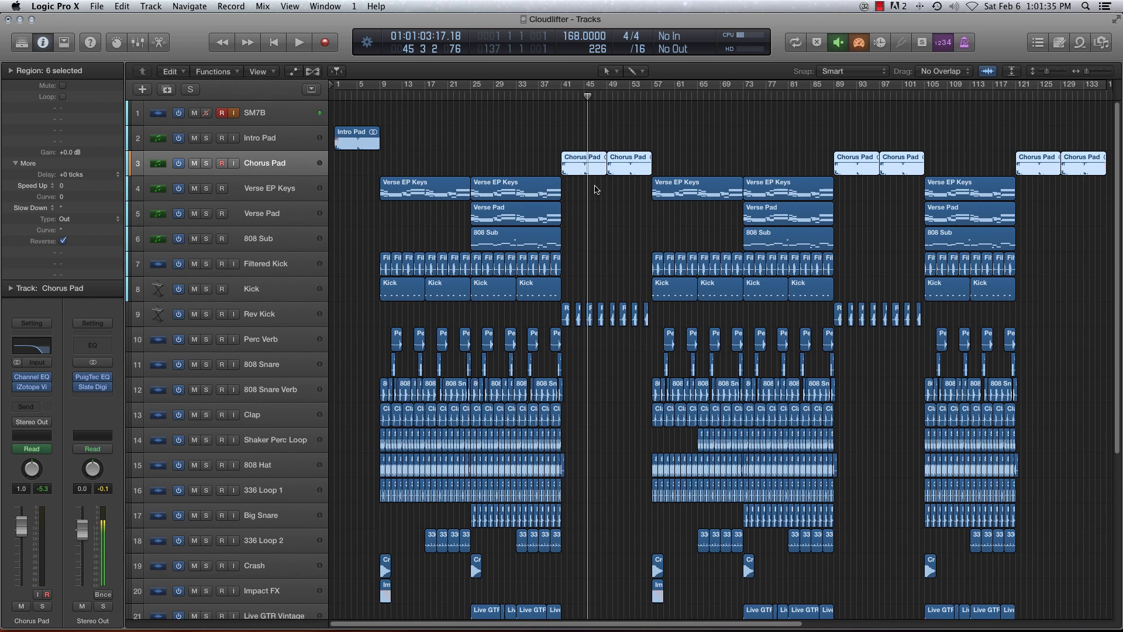
key(super+Down)
key(super+Down)
key(super+Down)
key(super+Down)
key(super+Down)
key(super+Down)
key(super+Down)
key(super+Down)
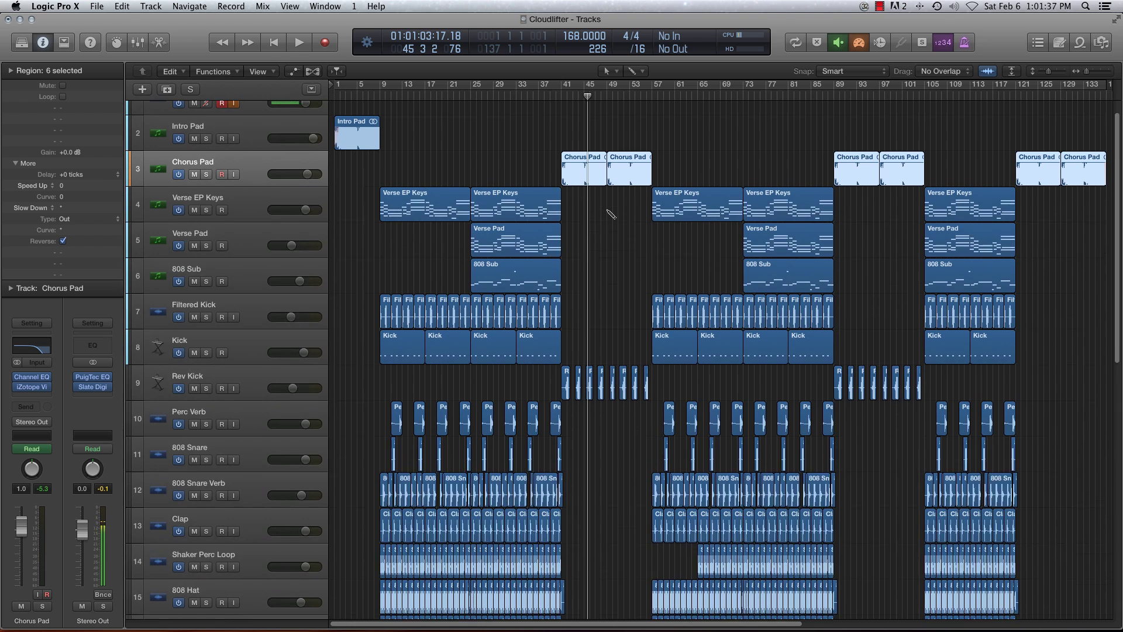
key(super+Right)
key(super+Right)
key(super+Right)
key(super+Right)
key(super+Down)
key(super+Down)
key(super+Down)
key(super+Down)
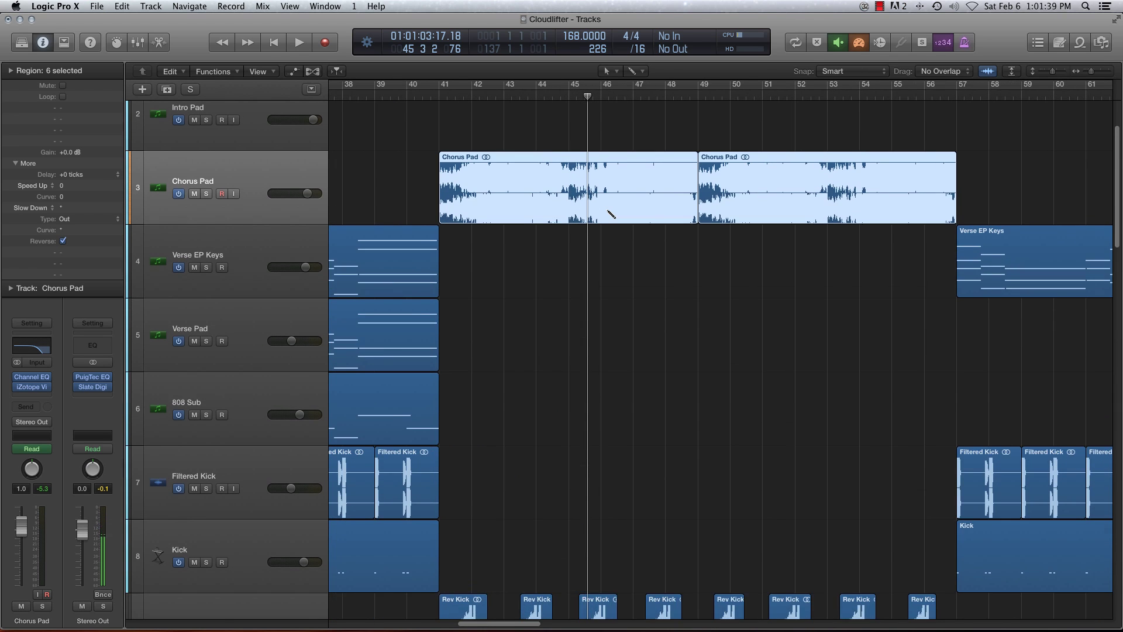
key(super+Down)
key(super+Right)
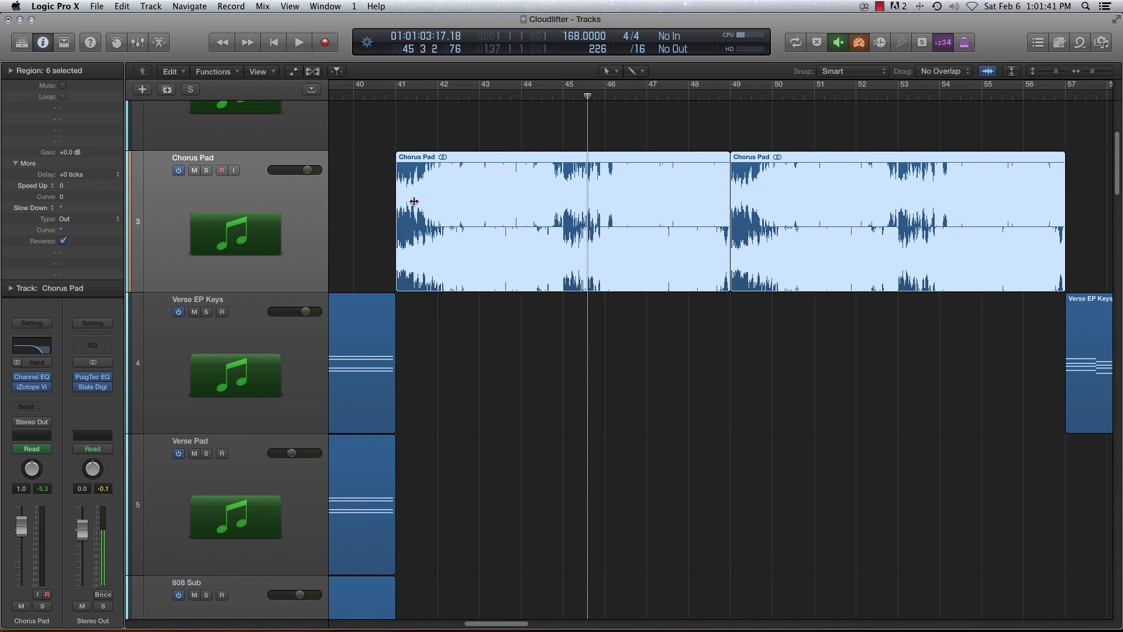
- Show the Flex controls and enable Flex Pitch on the Chorus Pad track
key(super+f)
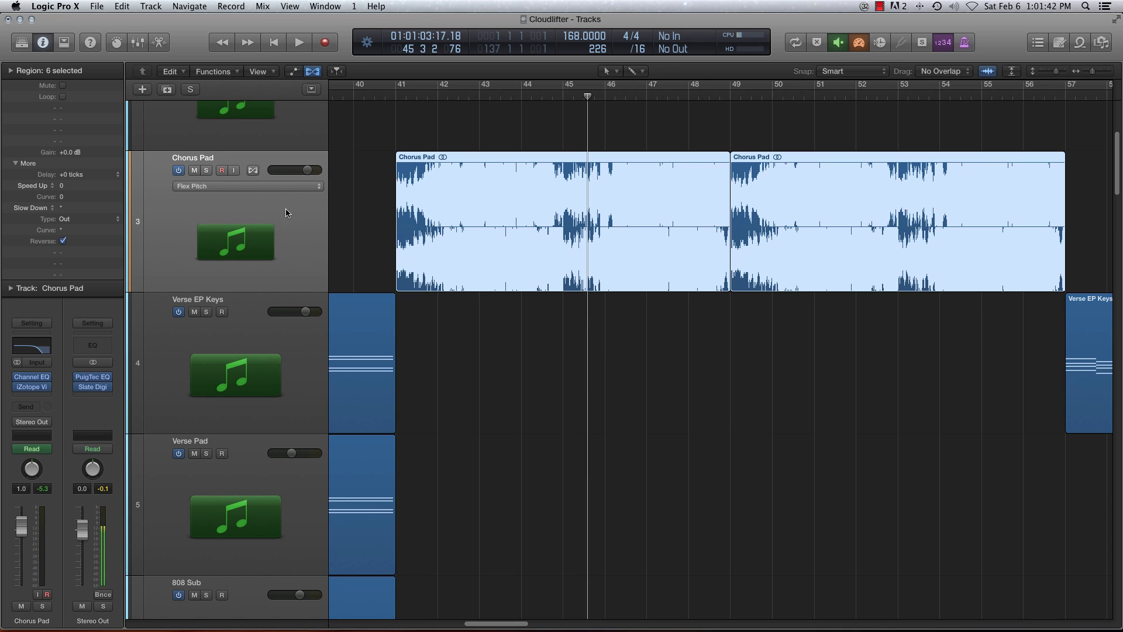
click(253, 171)
key(super+Down)
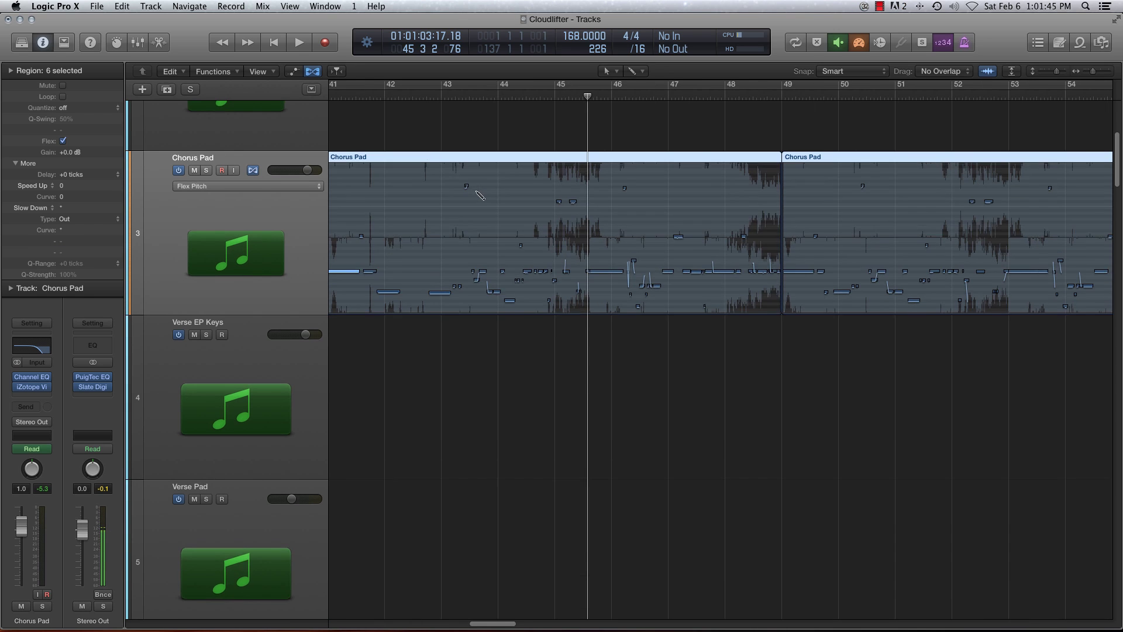
key(super+Right)
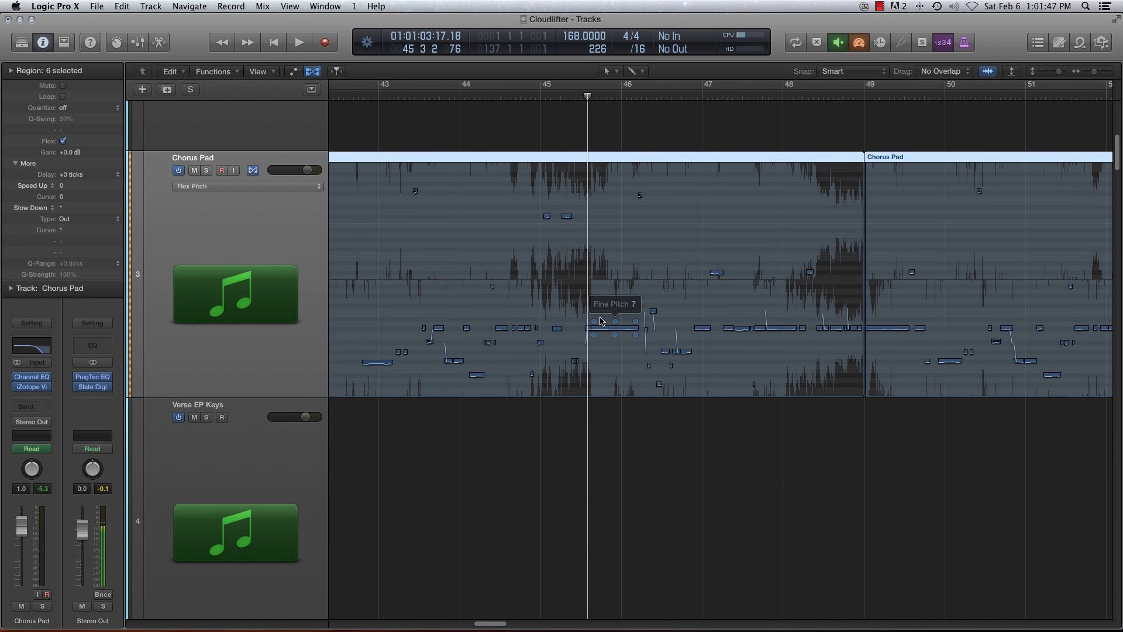
- Select the long Flex Pitch note between bars 45 and 46 in the Chorus Pad region and deselect the regions
mouse_move(602, 328)
mouse_move(601, 329)
mouse_down()
mouse_move(600, 271)
mouse_move(598, 329)
mouse_up()
click(460, 439)
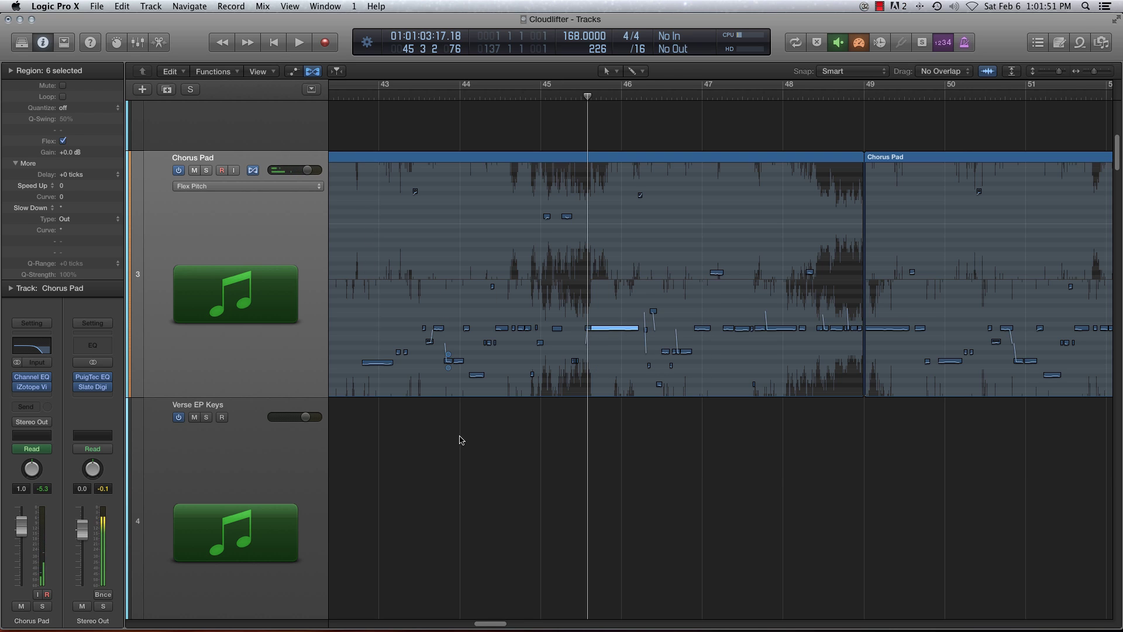
- Turn off Flex for the Chorus Pad track
key(super+Left)
key(super+Left)
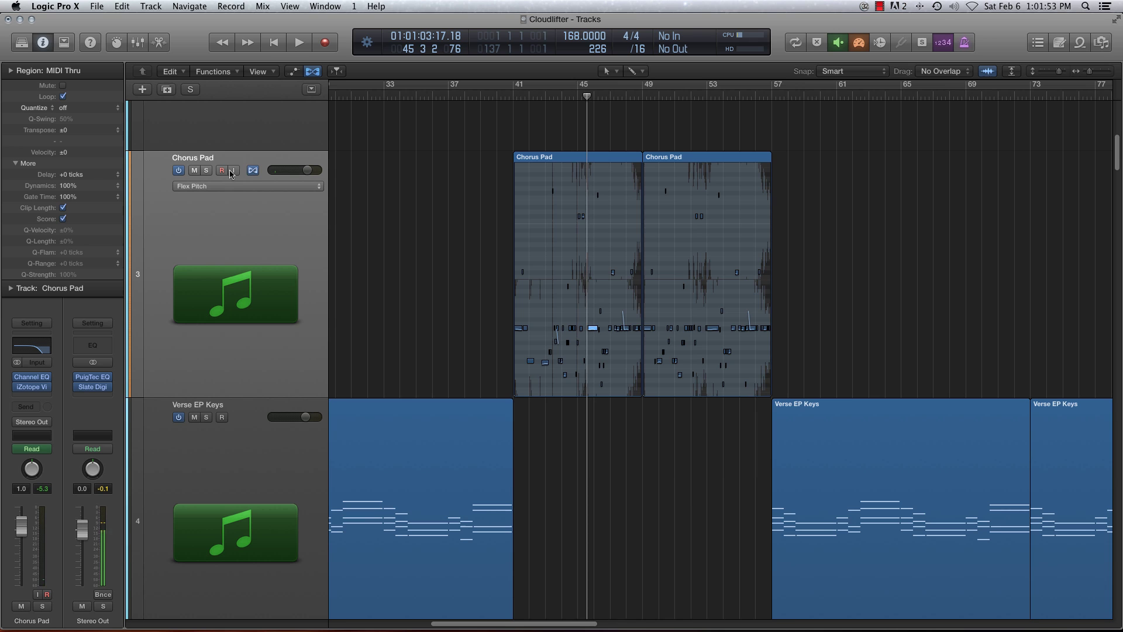
click(253, 171)
scroll(456, 223, down, 2)
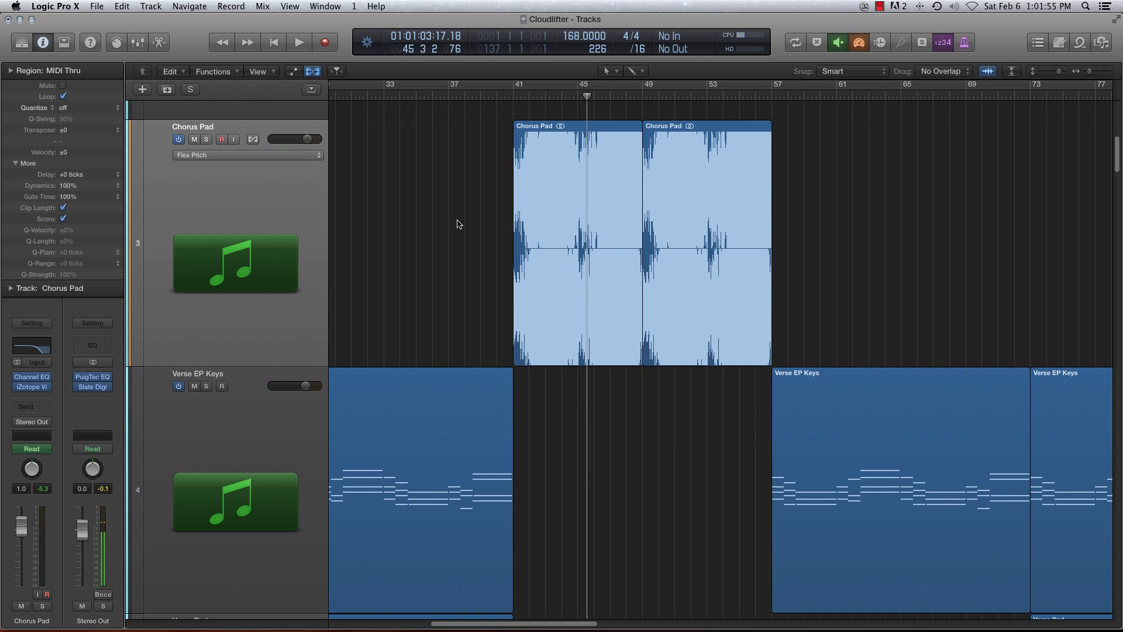
- Select the Intro Pad track and review the arrangement from bar 1 at reduced track height
key(super+Up)
key(Up)
key(super+Up)
key(super+Up)
key(super+Up)
key(super+Up)
key(super+Up)
key(super+Up)
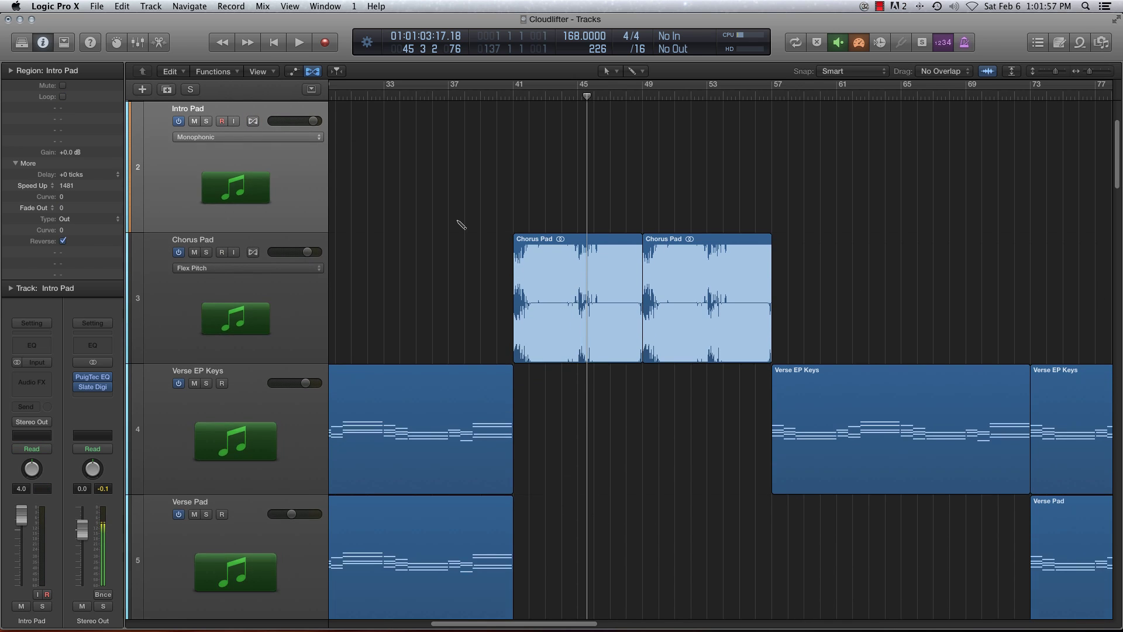
key(super+Up)
key(super+Up)
key(super+Up)
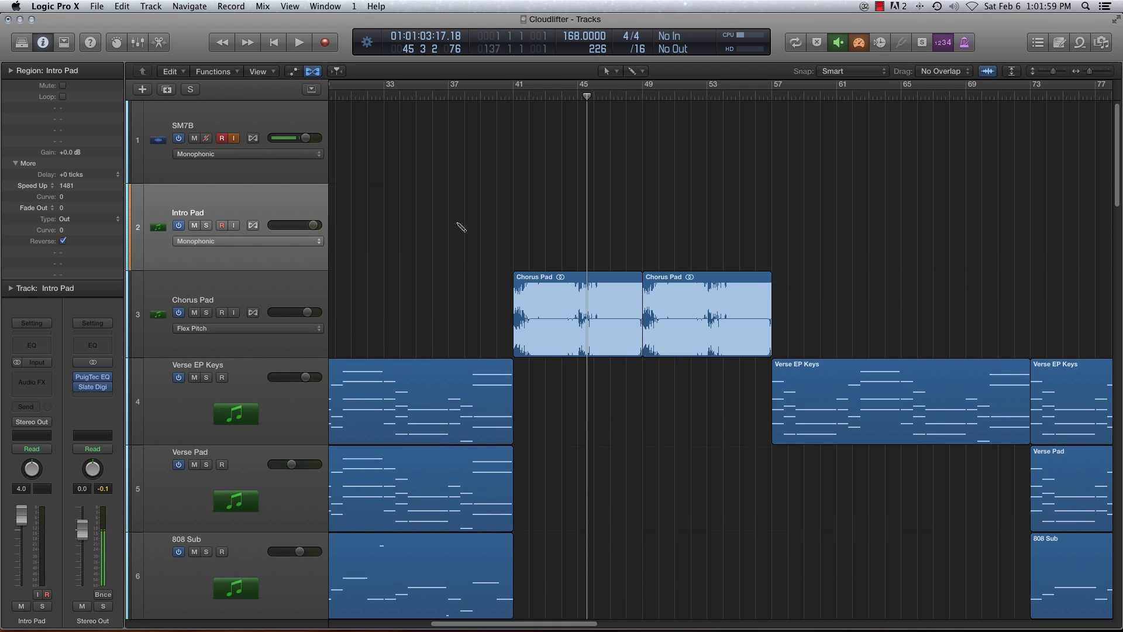
key(super+Up)
key(super+Up)
key(super+Up)
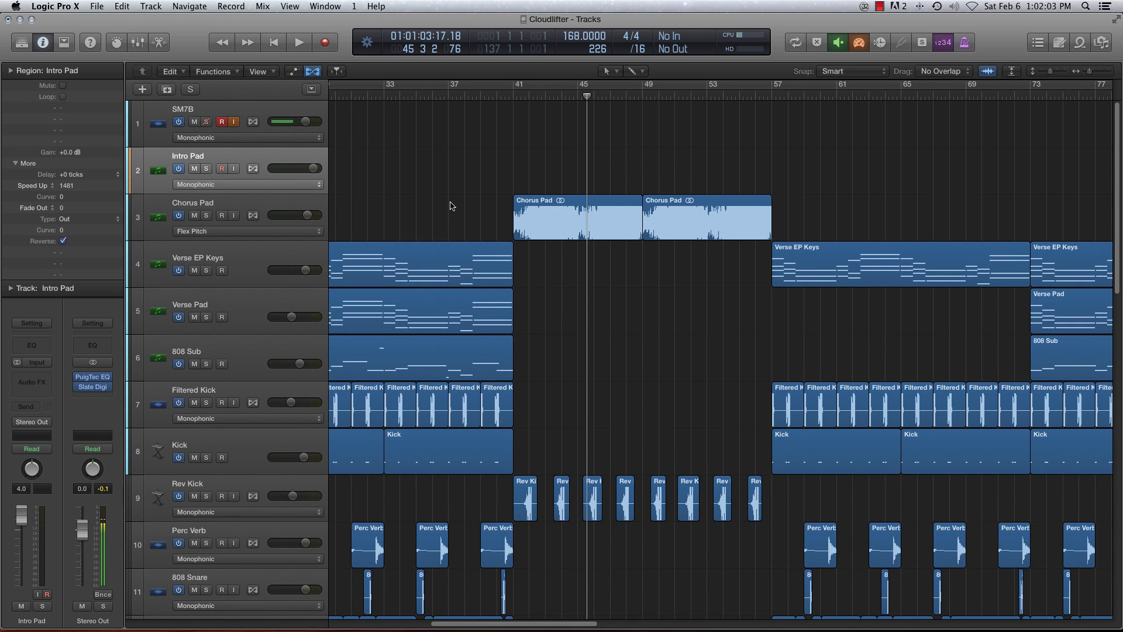
scroll(485, 520, left, 15)
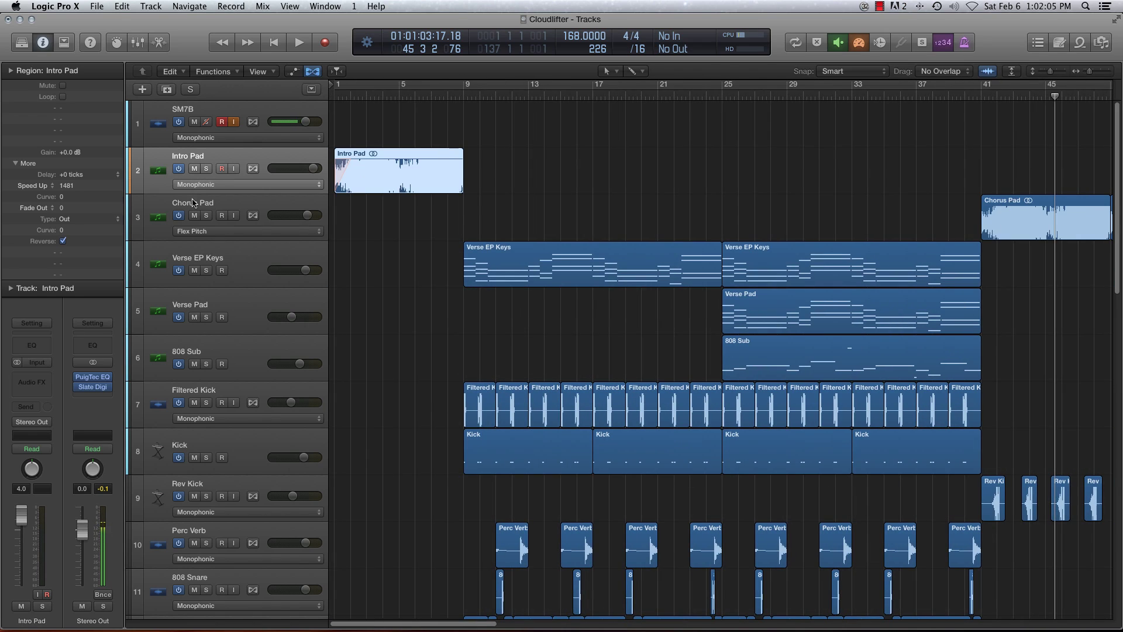
scroll(351, 250, down, 2)
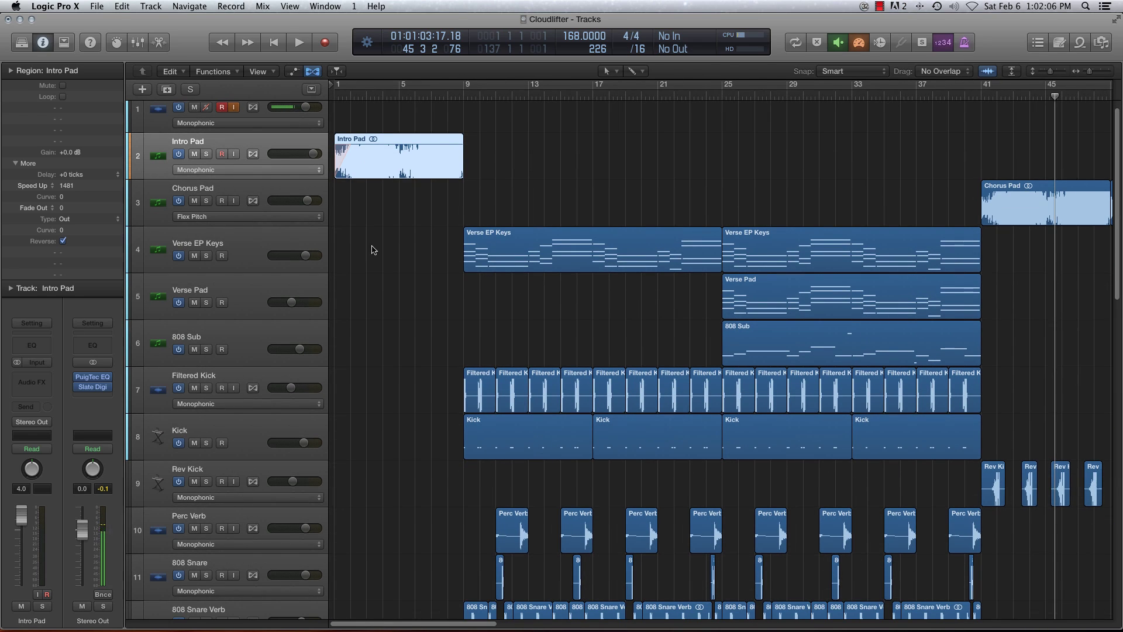
- Solo the Verse EP Keys track and play it from bar 9
click(231, 237)
click(461, 99)
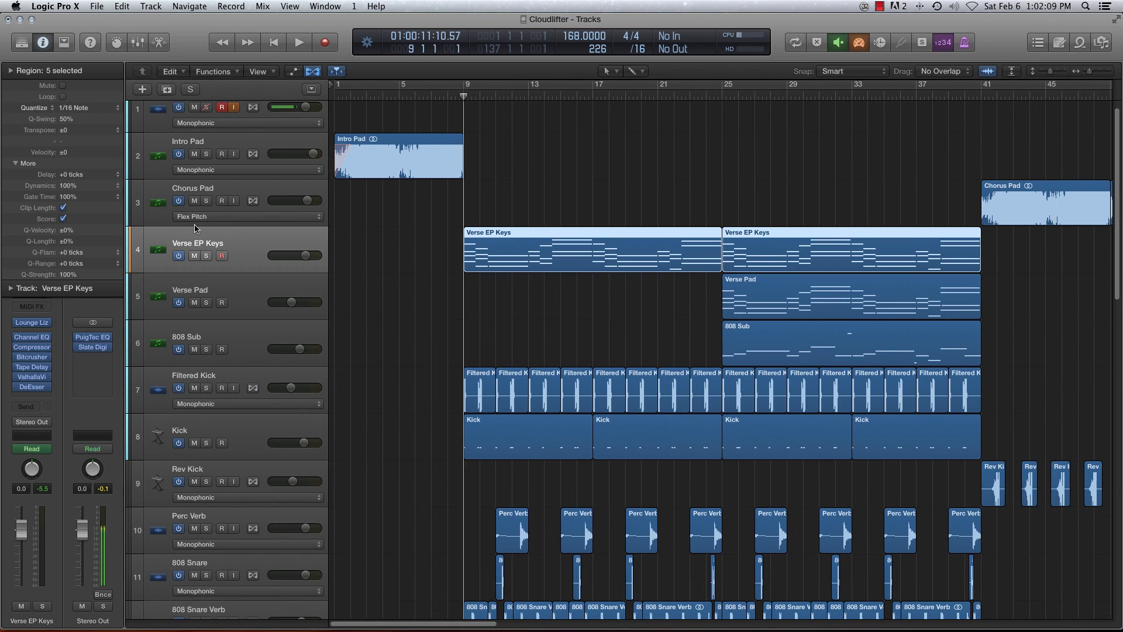
key(s)
key(space)
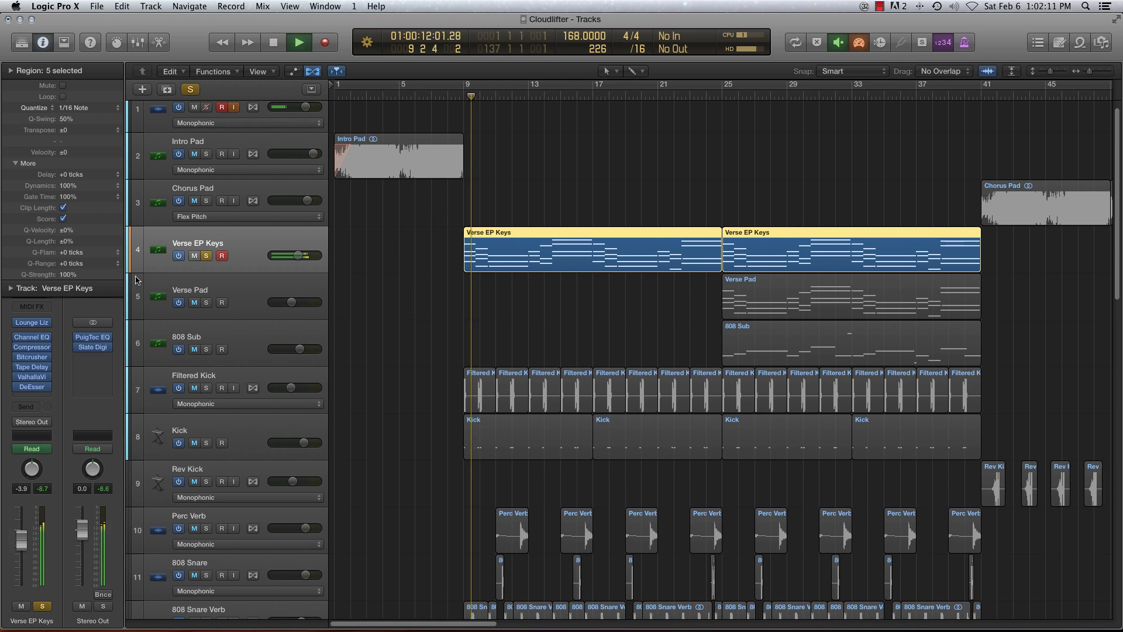
- Open the Verse EP Keys Bitcrusher plug-in, move its window over the arrangement and stop playback
click(34, 358)
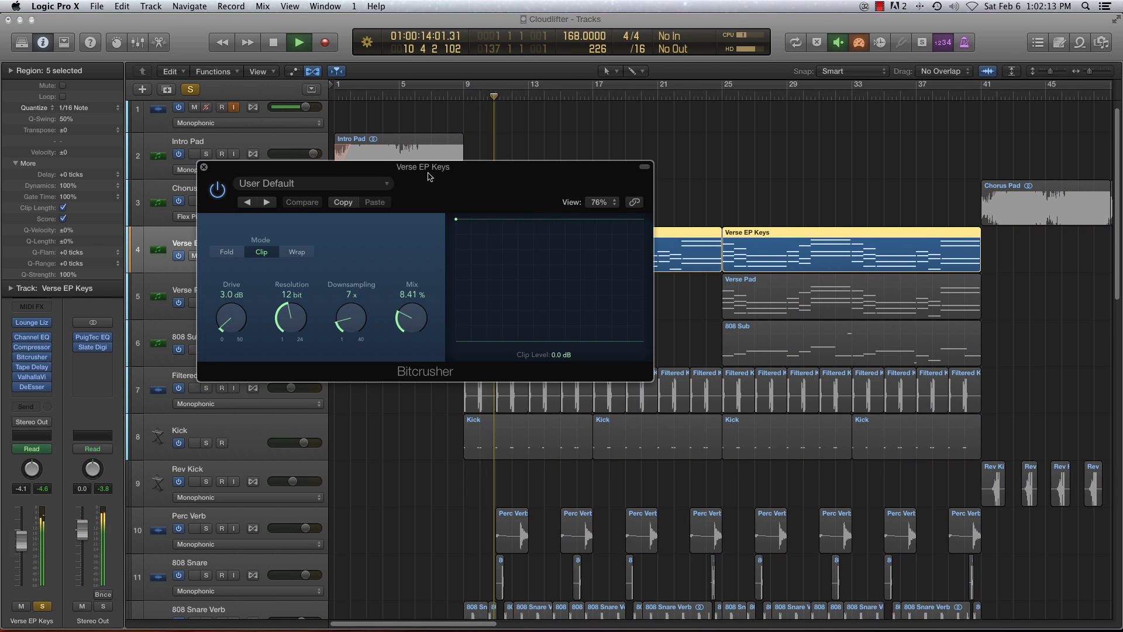
drag(424, 162, 705, 252)
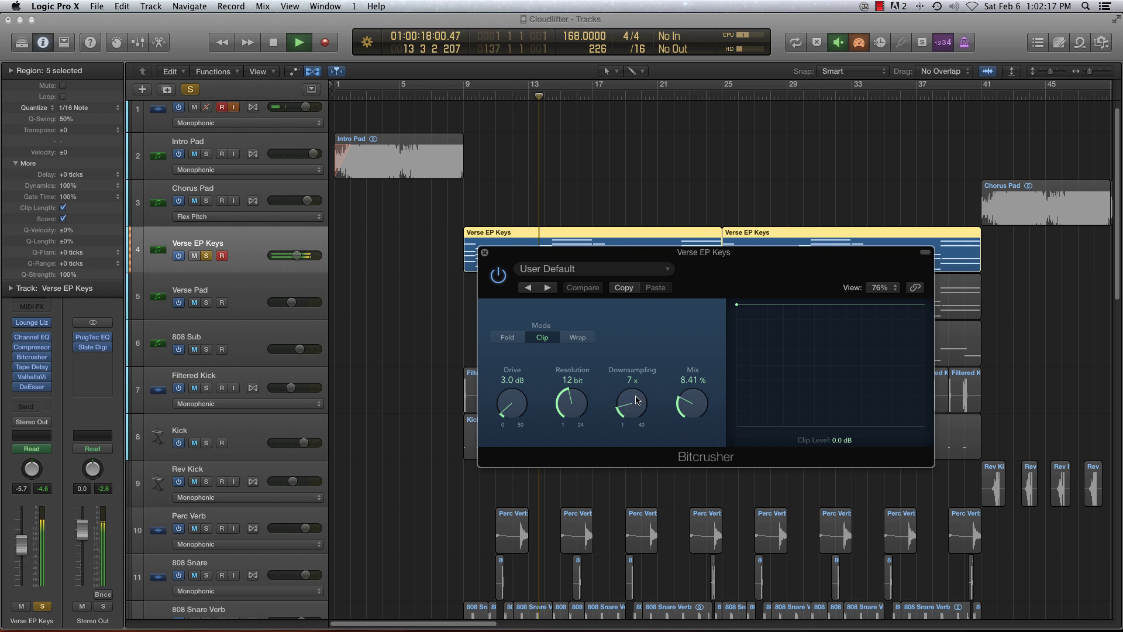
drag(539, 260, 535, 214)
key(space)
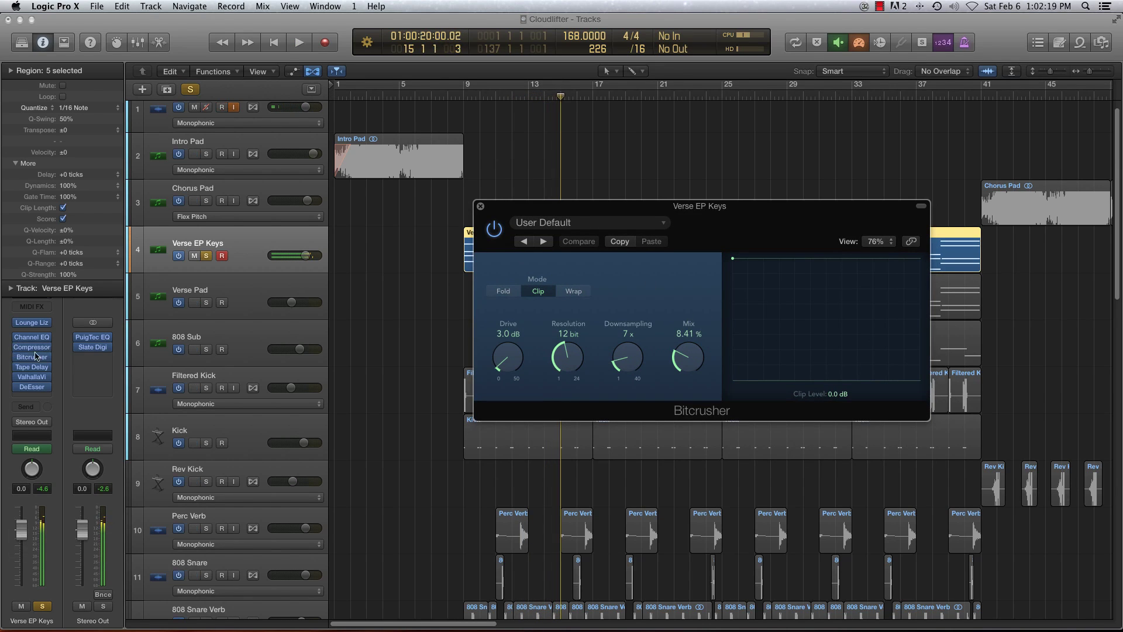
- Open the Verse EP Keys Tape Delay plug-in, shrink its window to 50% and place it beside the Bitcrusher
click(32, 367)
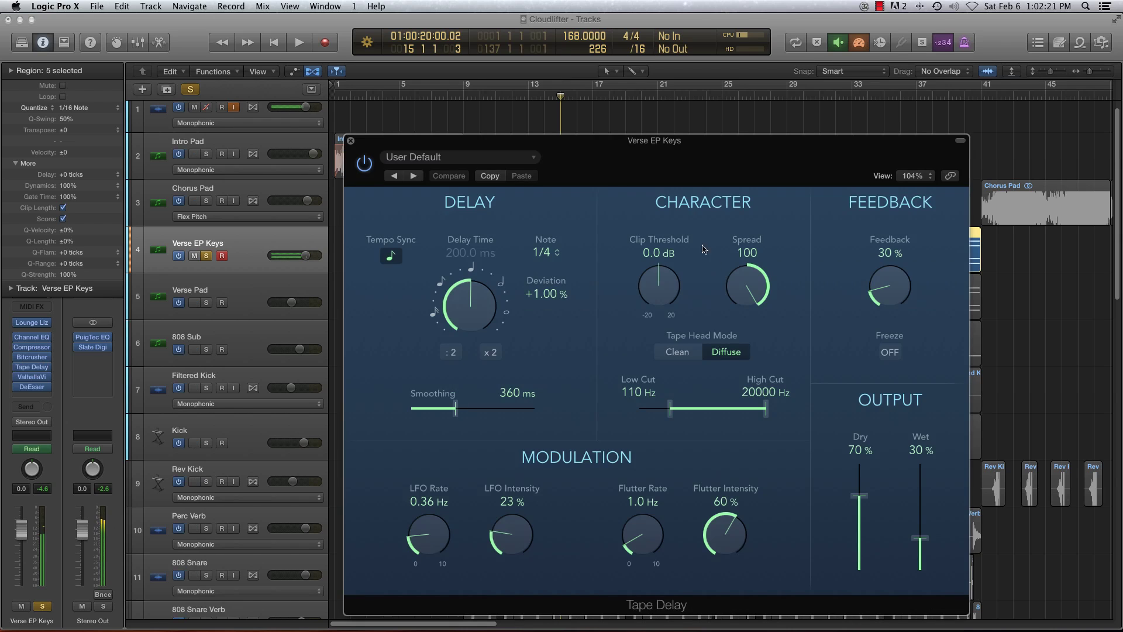
drag(960, 613, 647, 412)
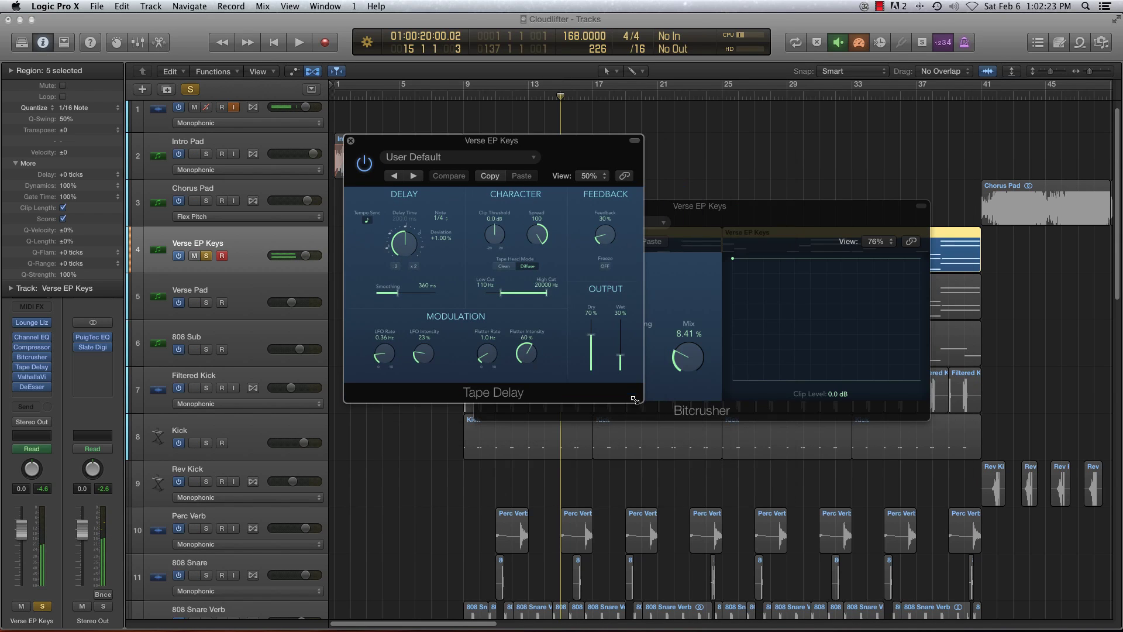
drag(424, 142, 275, 154)
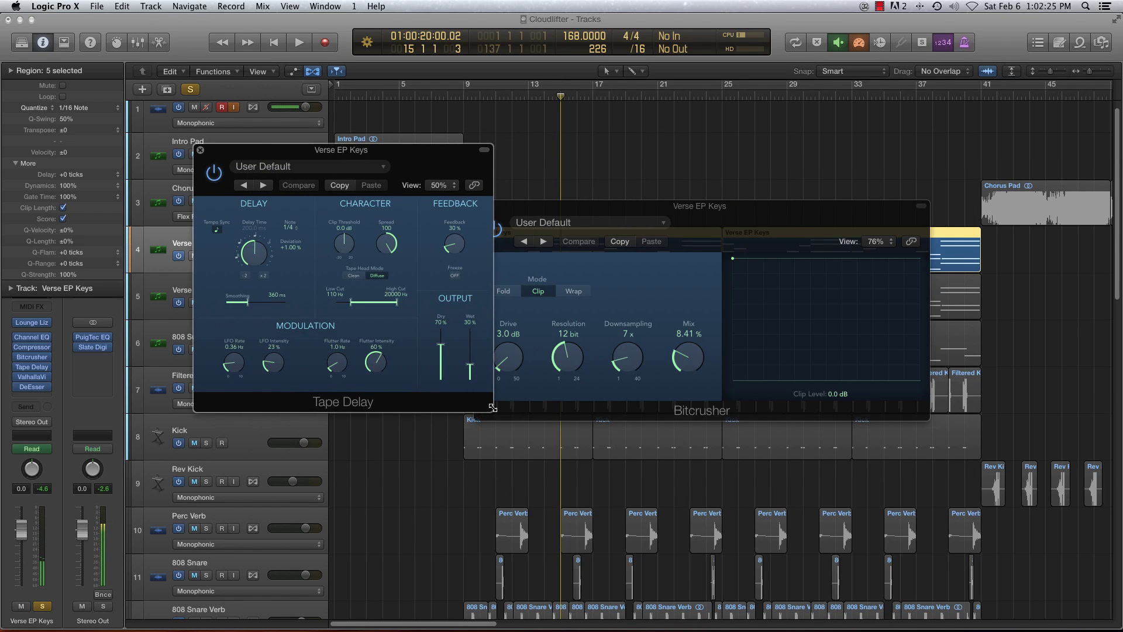
- Enlarge the Tape Delay window to 73% to examine its settings, and close it
drag(493, 402, 632, 501)
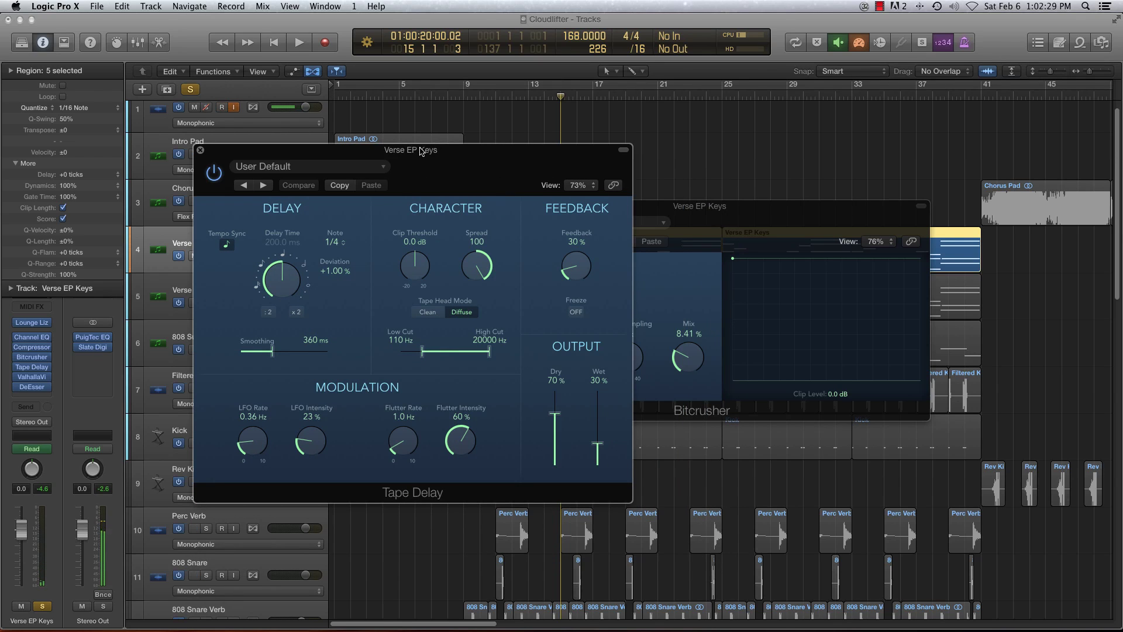
drag(422, 152, 361, 154)
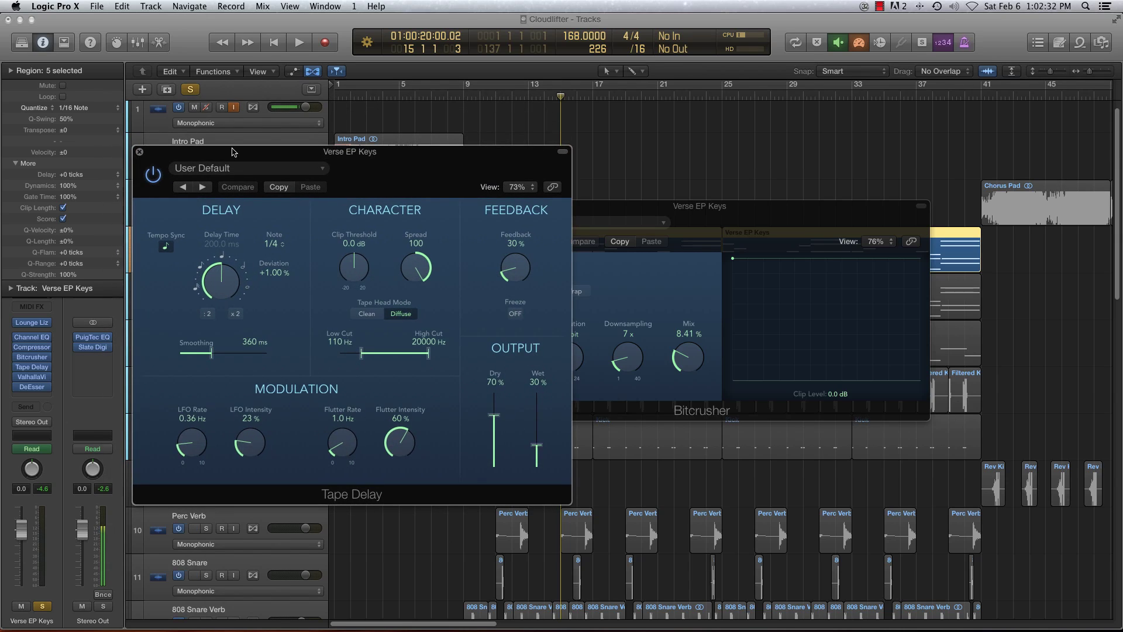
drag(161, 157, 190, 155)
click(172, 149)
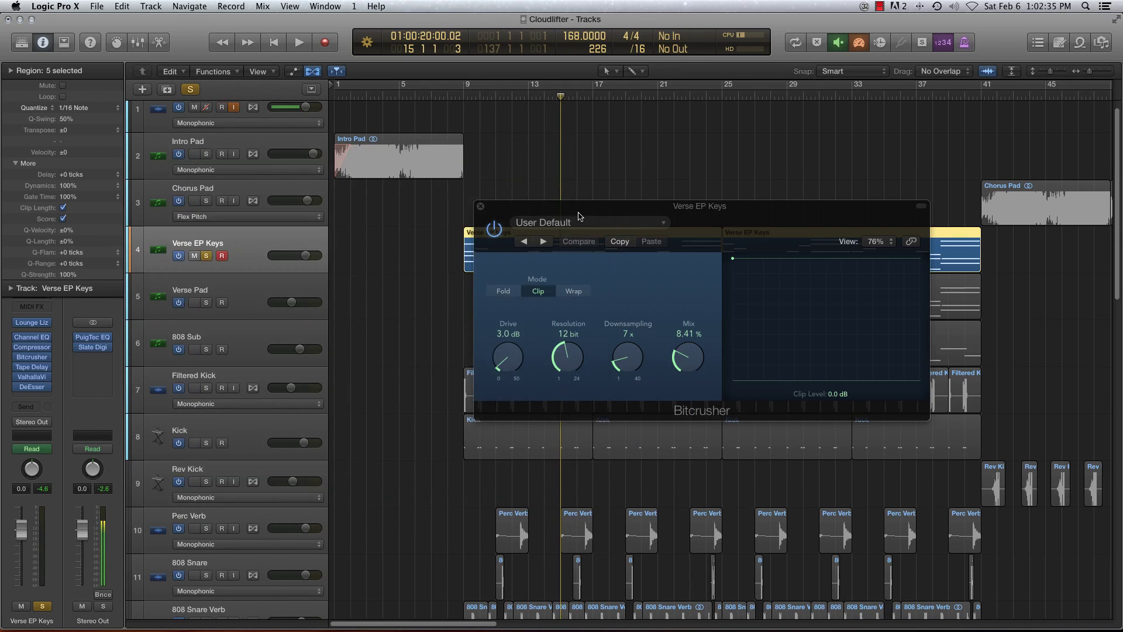
- Reposition the Bitcrusher window to examine its mode, drive, resolution, downsampling and mix settings, and close it
drag(577, 206, 402, 171)
drag(563, 380, 563, 379)
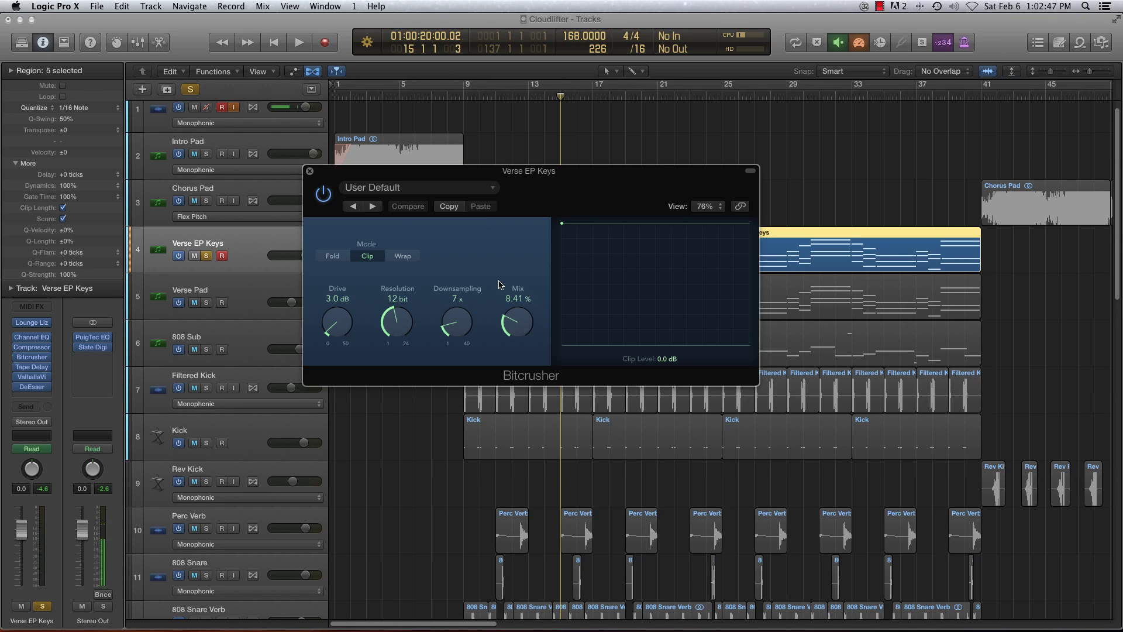
click(310, 173)
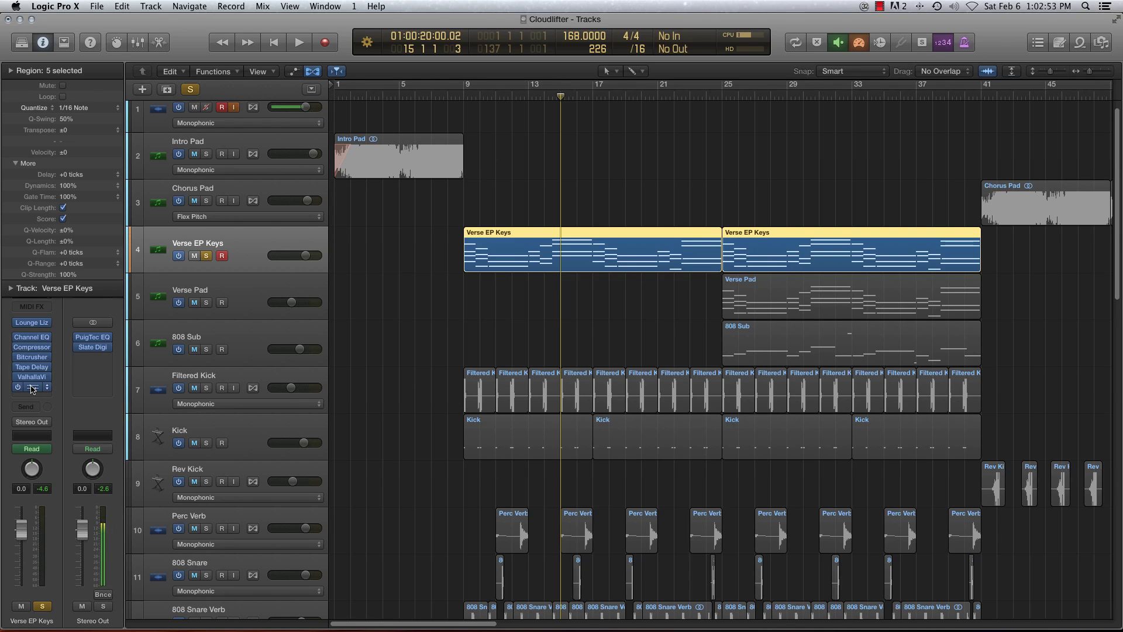
- Open the Verse EP Keys DeEsser plug-in to examine its settings, close it and return the playhead to bar 9
click(32, 391)
drag(689, 238, 360, 189)
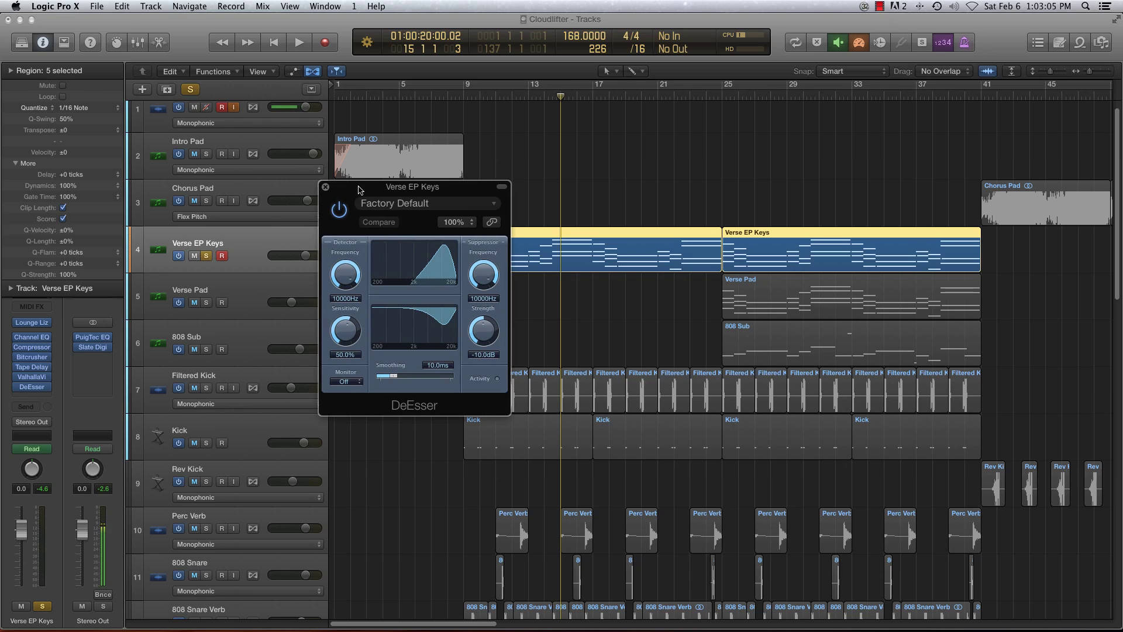
click(326, 187)
click(485, 186)
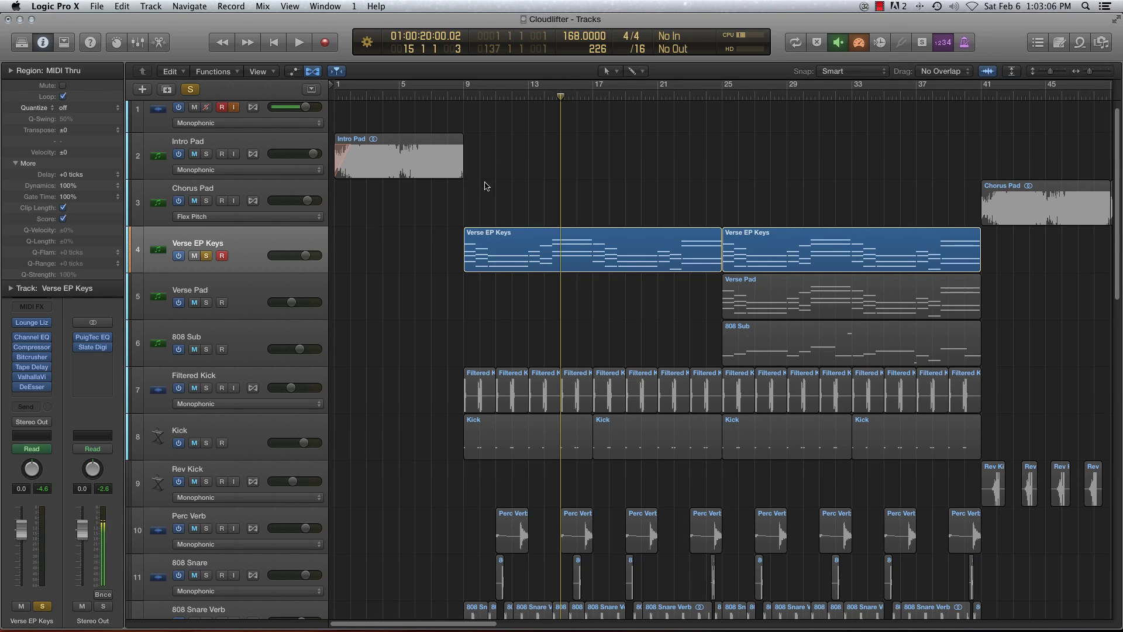
click(460, 92)
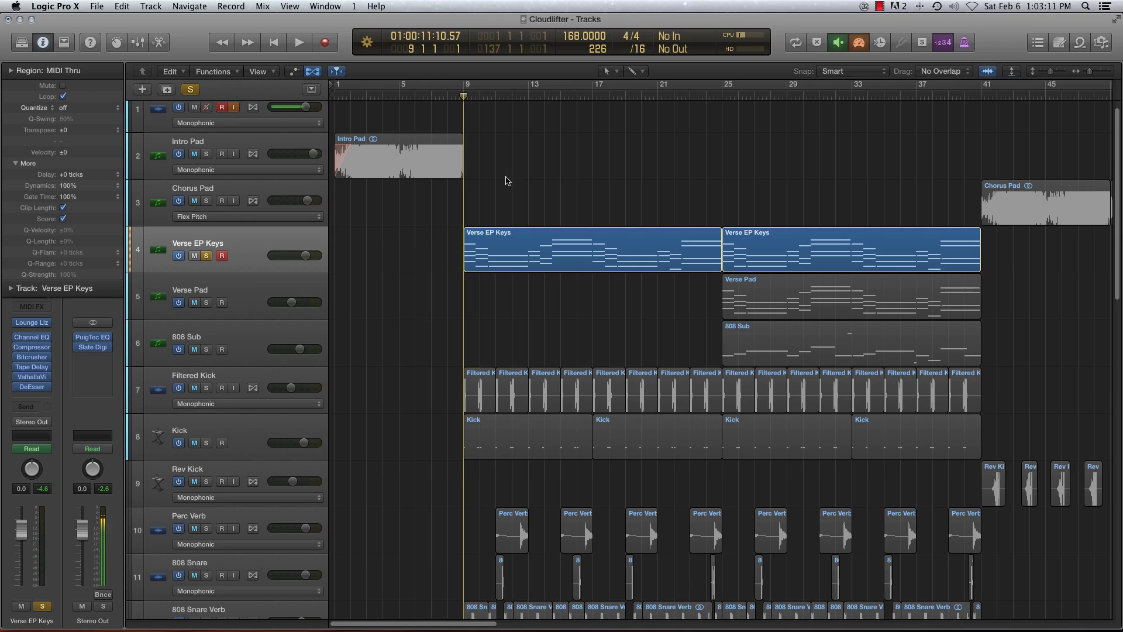
- Try the stereo EXS24 sampler as the Verse EP Keys instrument with its window enlarged to 148%, and undo the replacement
click(47, 324)
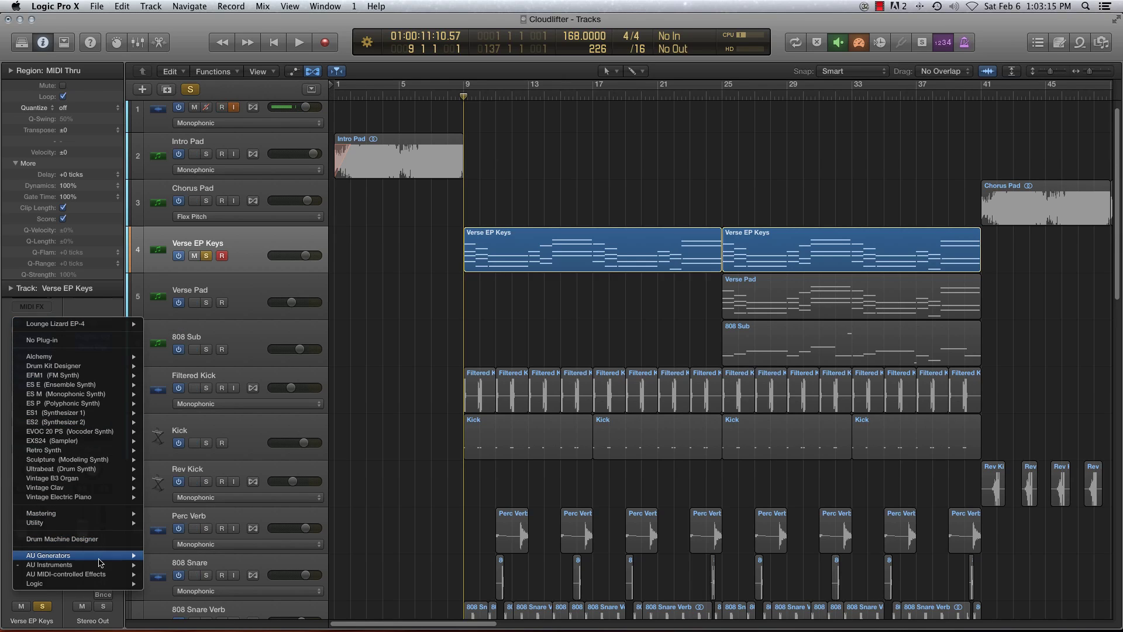
mouse_move(95, 440)
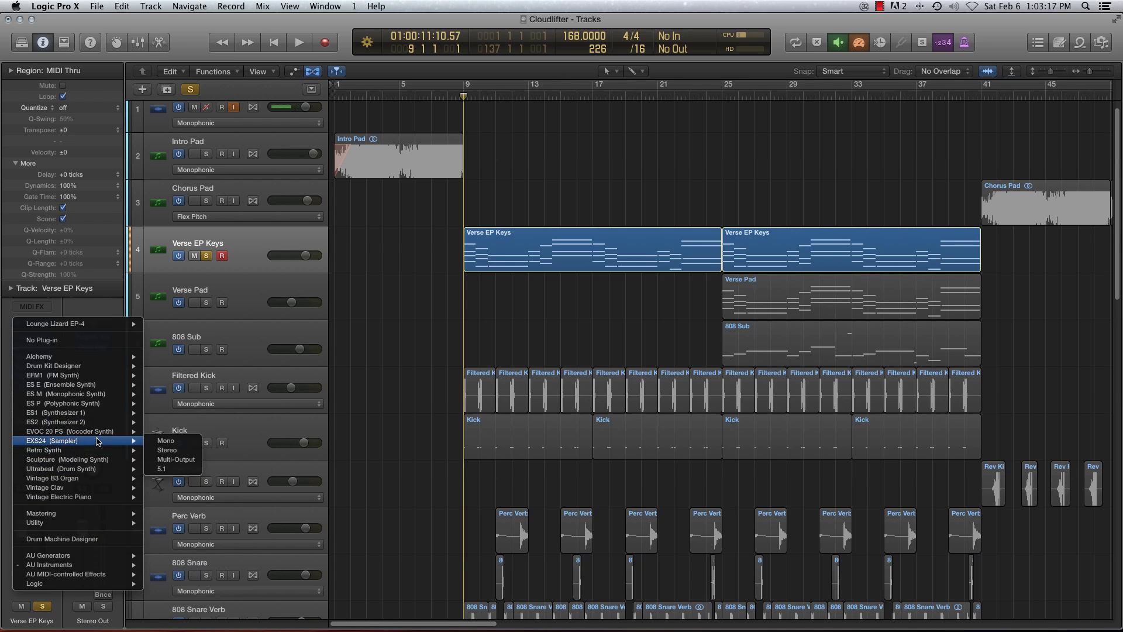
click(192, 451)
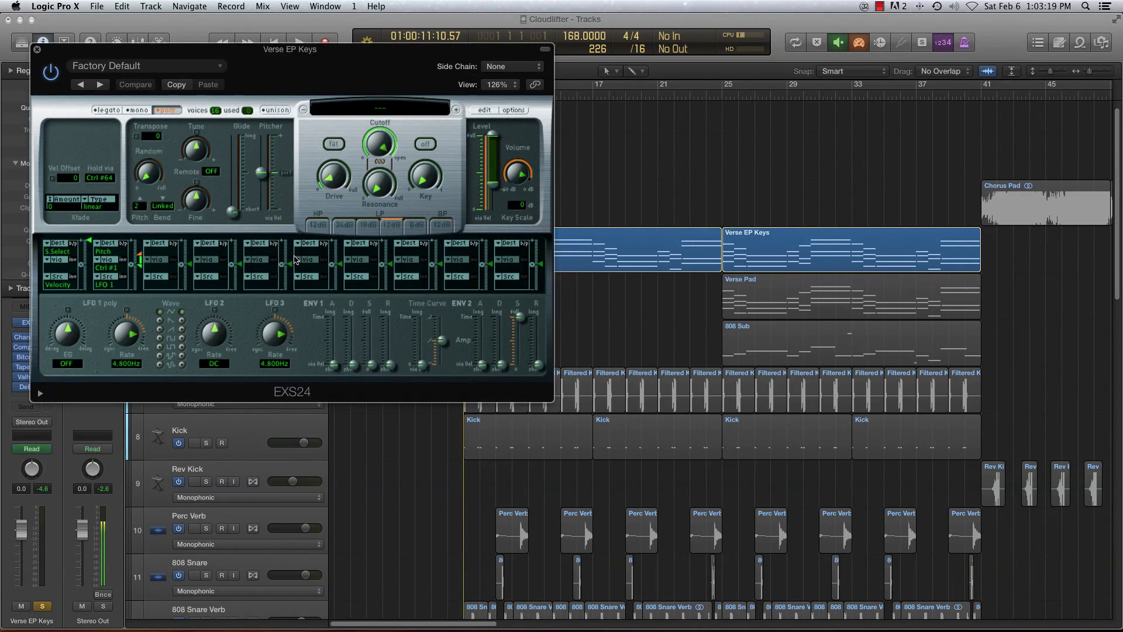
drag(261, 49, 314, 73)
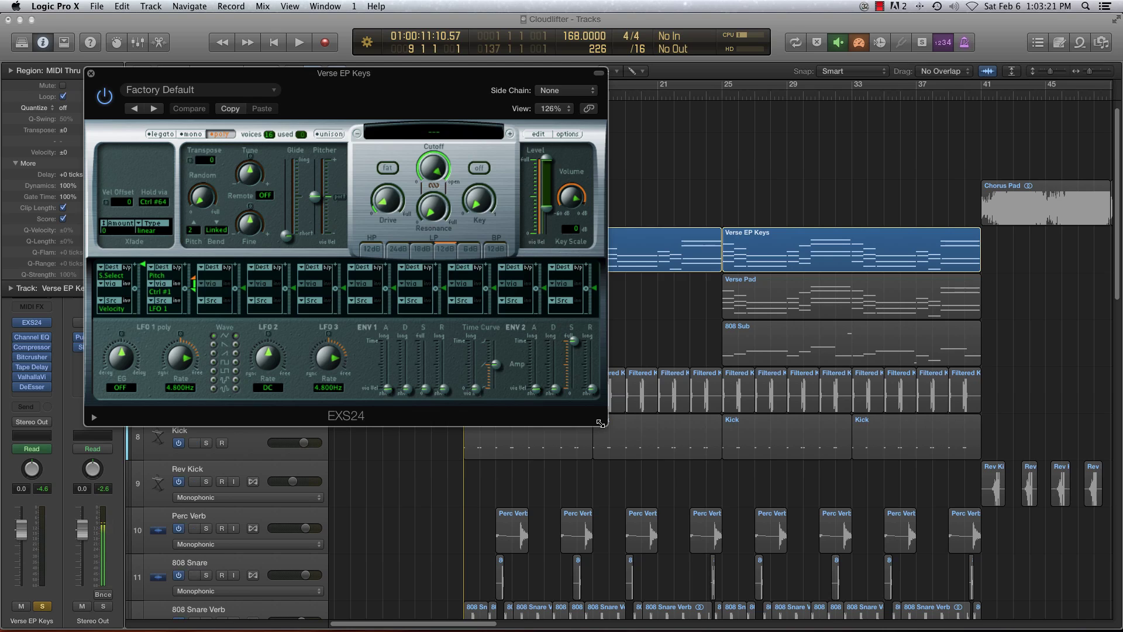
drag(601, 425, 691, 470)
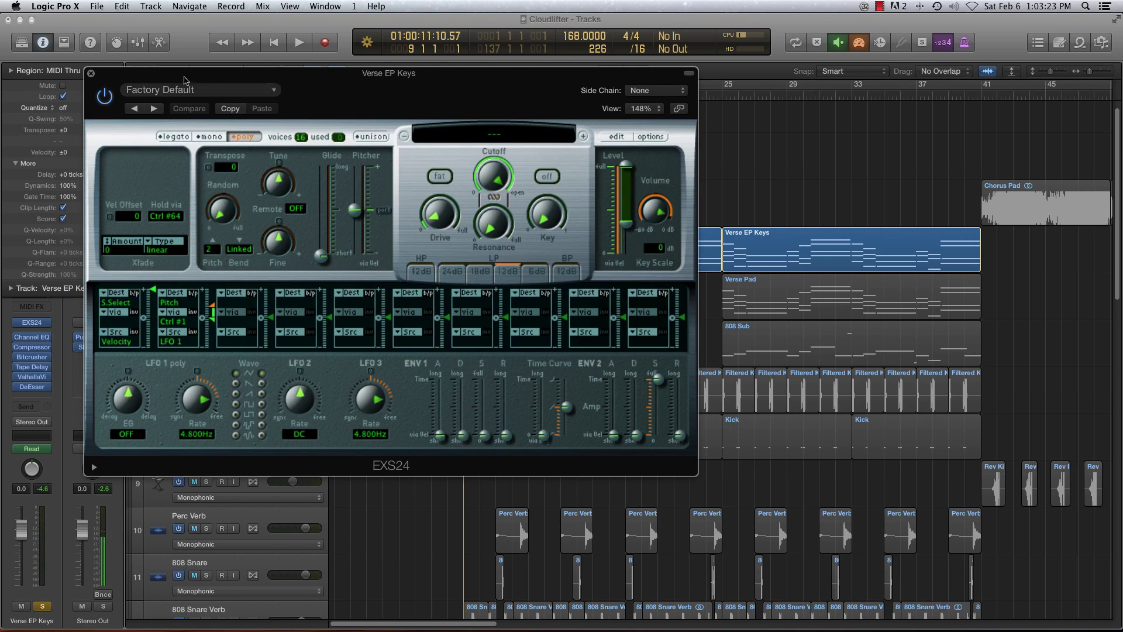
click(88, 72)
key(super+z)
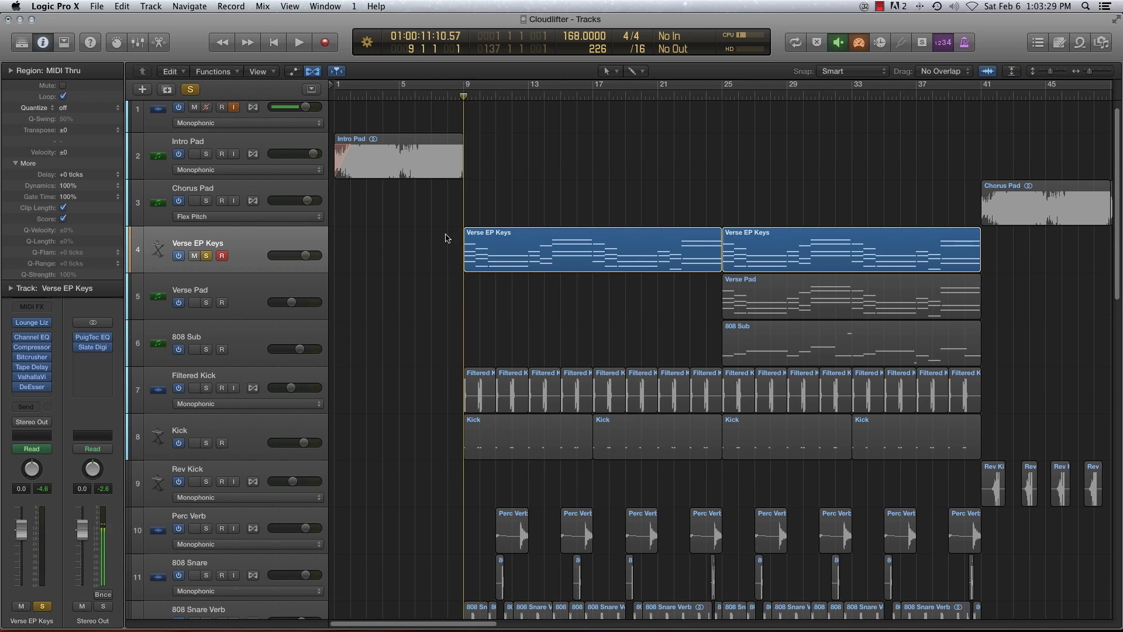
- Zoom out to an overview of the whole arrangement and turn off solo on the Verse EP Keys track
scroll(446, 237, down, 1)
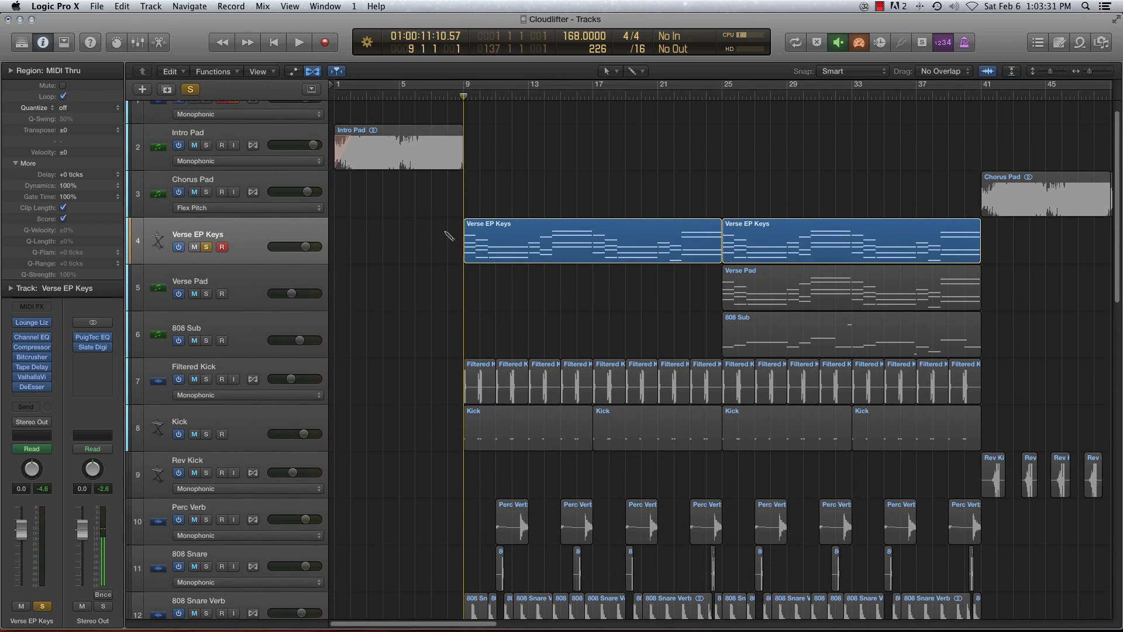
key(super+Up)
key(super+Up)
key(super+Left)
key(super+Left)
key(super+Left)
key(super+Left)
key(super+Left)
key(super+Up)
key(super+Up)
key(super+Left)
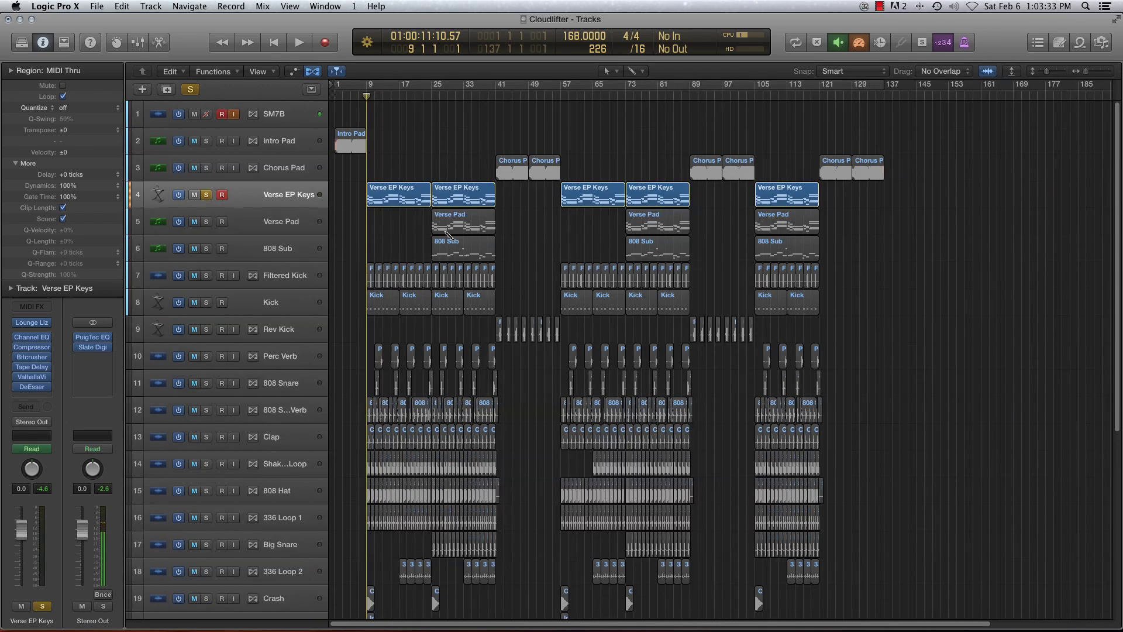
key(super+Up)
click(207, 201)
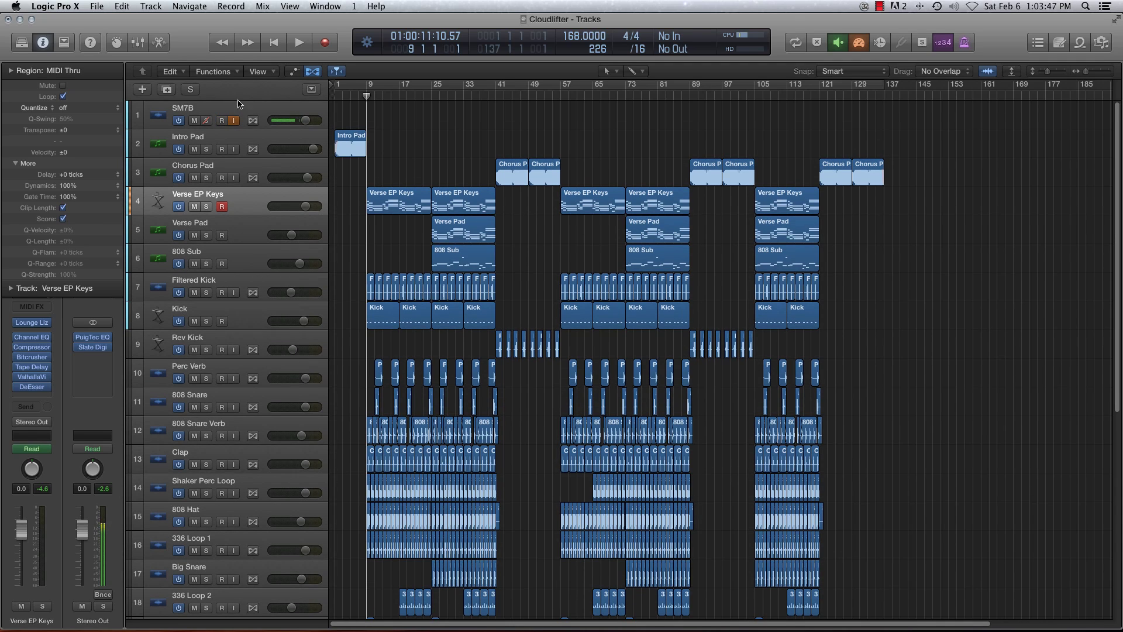
- Examine all tracks of the arrangement, from SM7B down to Snapback, and the sections through to the last chorus
scroll(376, 213, down, 2)
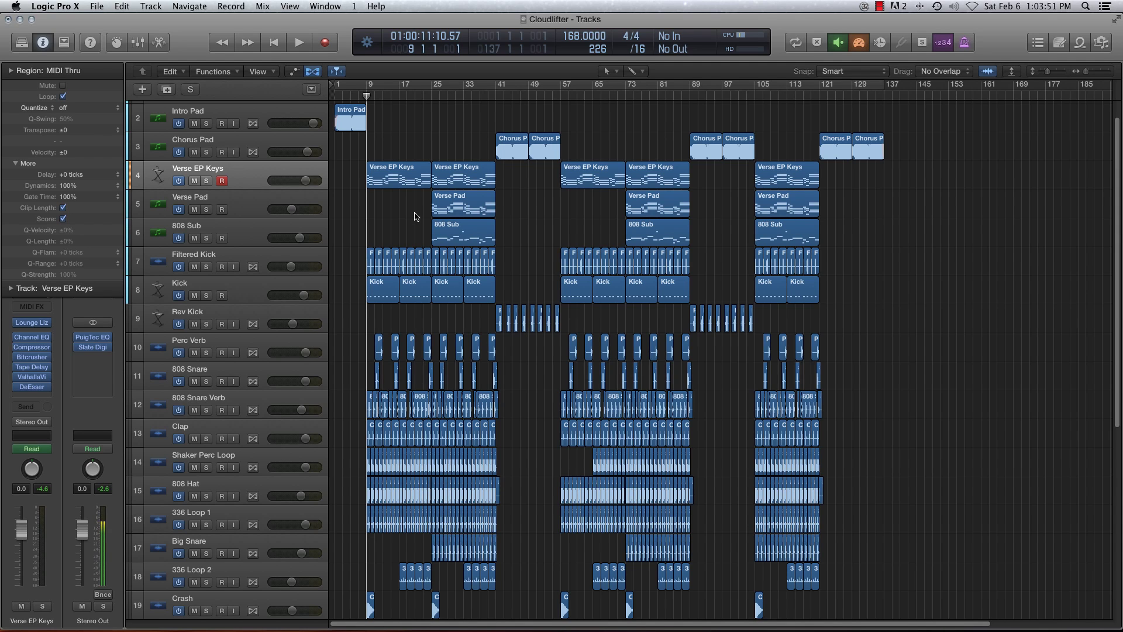
scroll(416, 217, down, 1)
scroll(414, 216, down, 3)
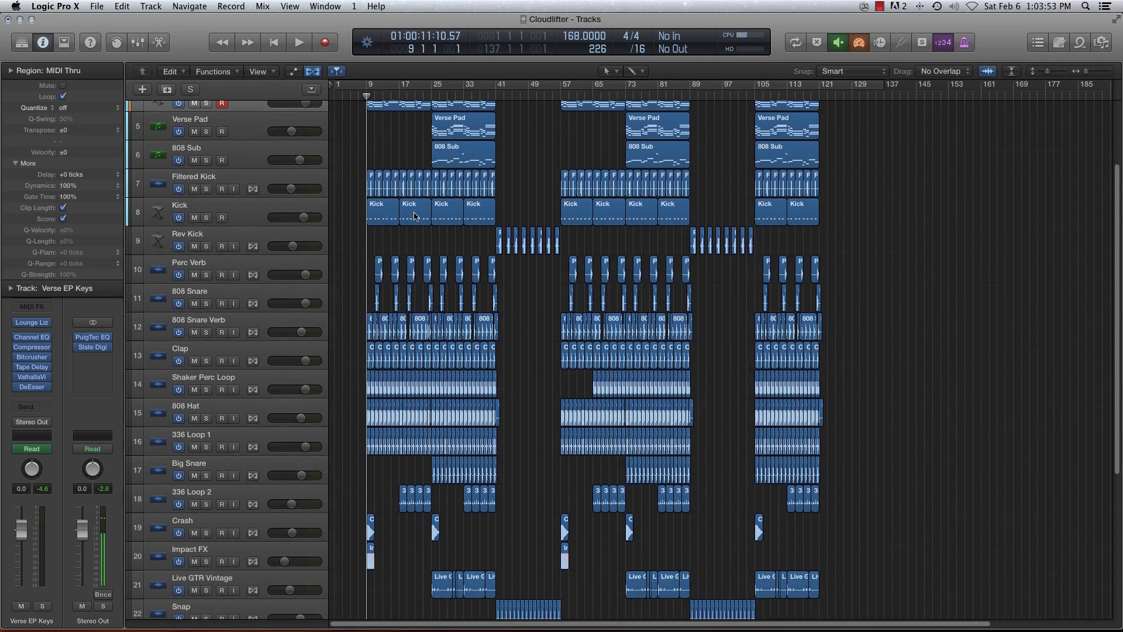
scroll(414, 217, up, 5)
scroll(414, 217, down, 1)
scroll(414, 217, down, 2)
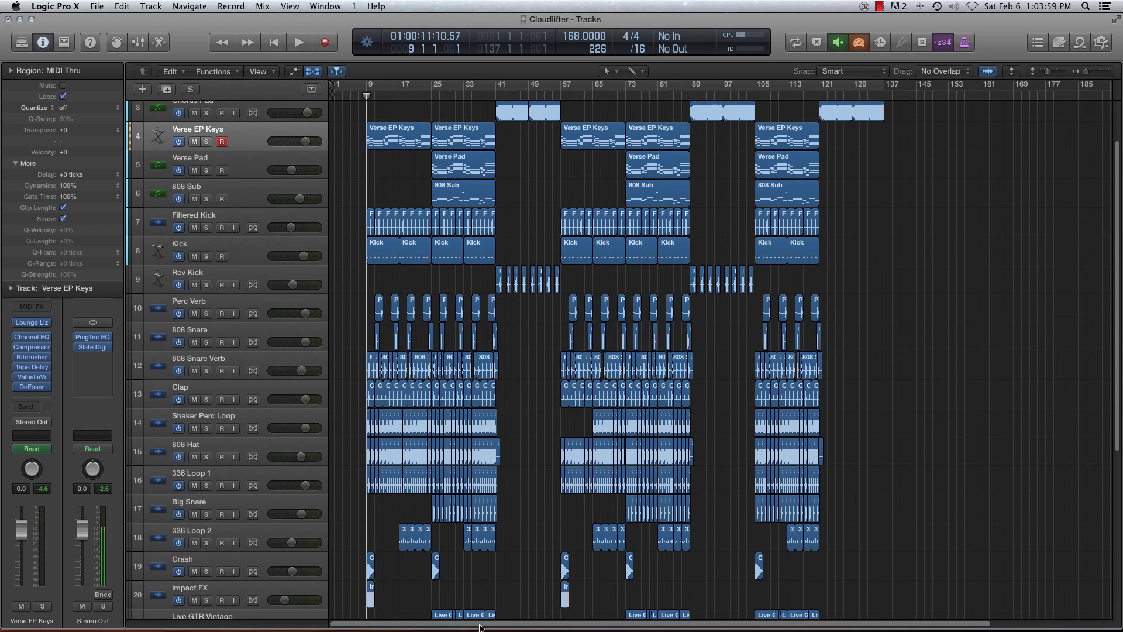
drag(480, 627, 838, 620)
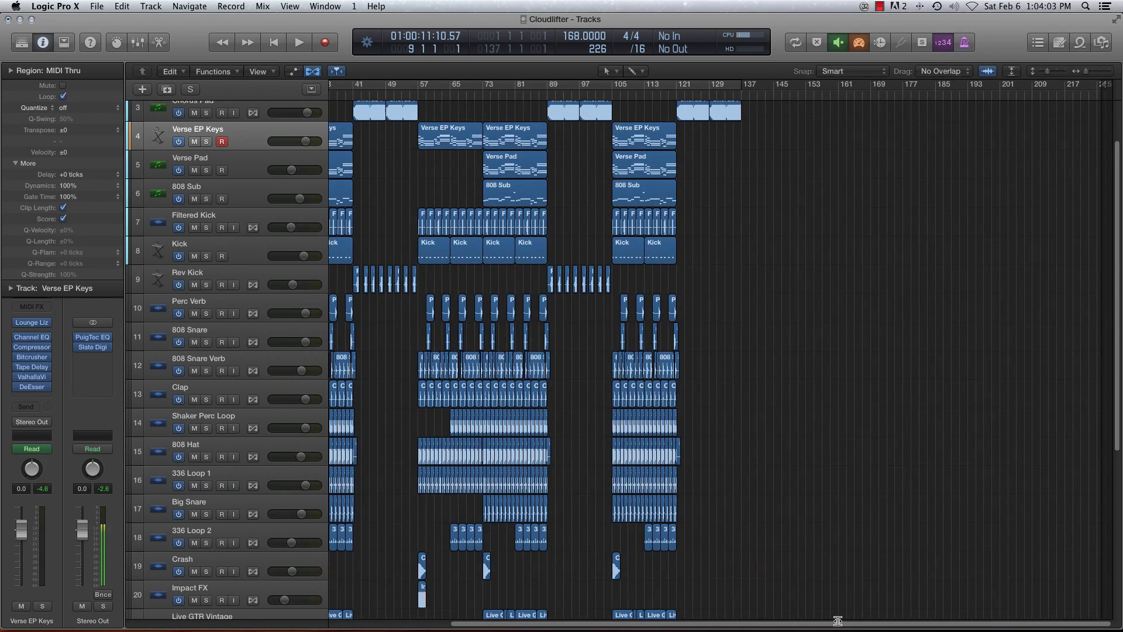
scroll(515, 274, up, 3)
scroll(480, 271, down, 10)
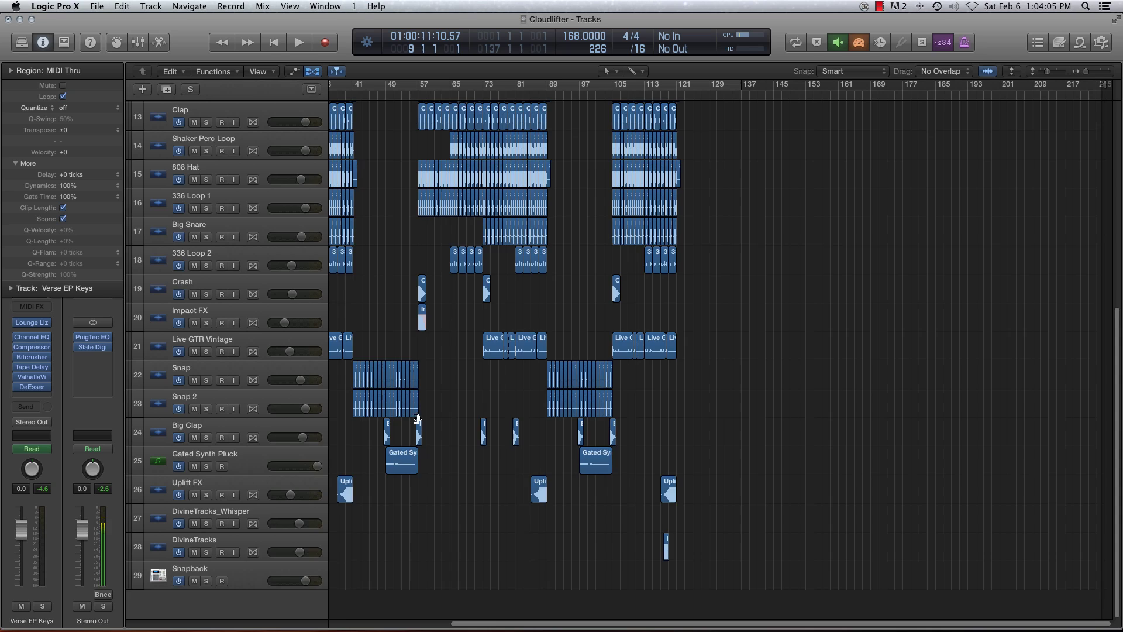
scroll(417, 419, up, 10)
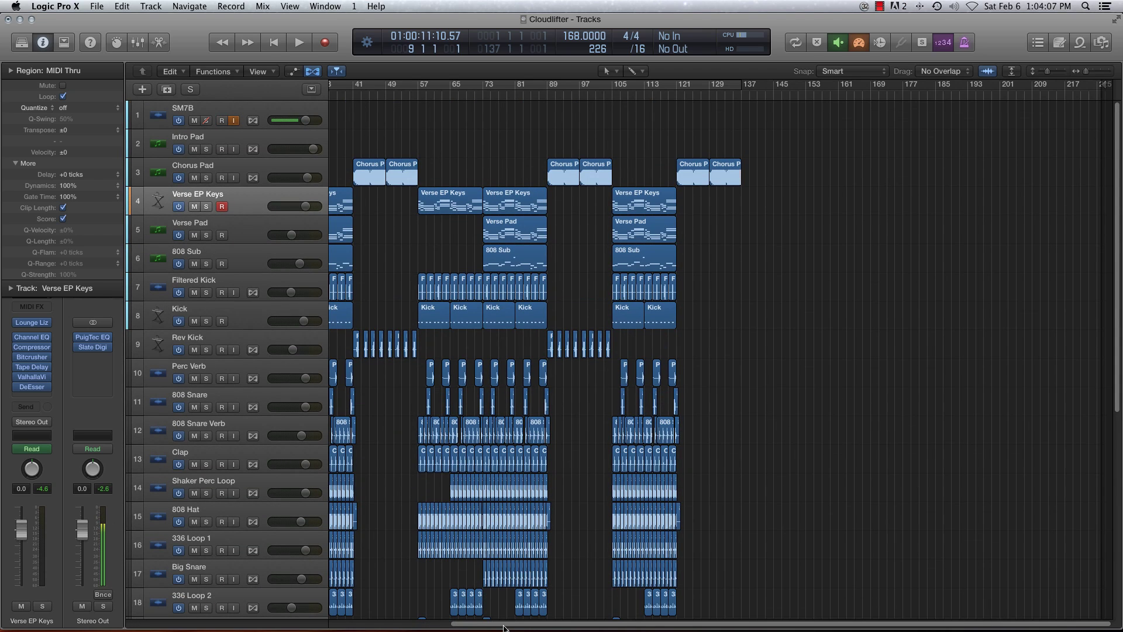
scroll(506, 585, left, 10)
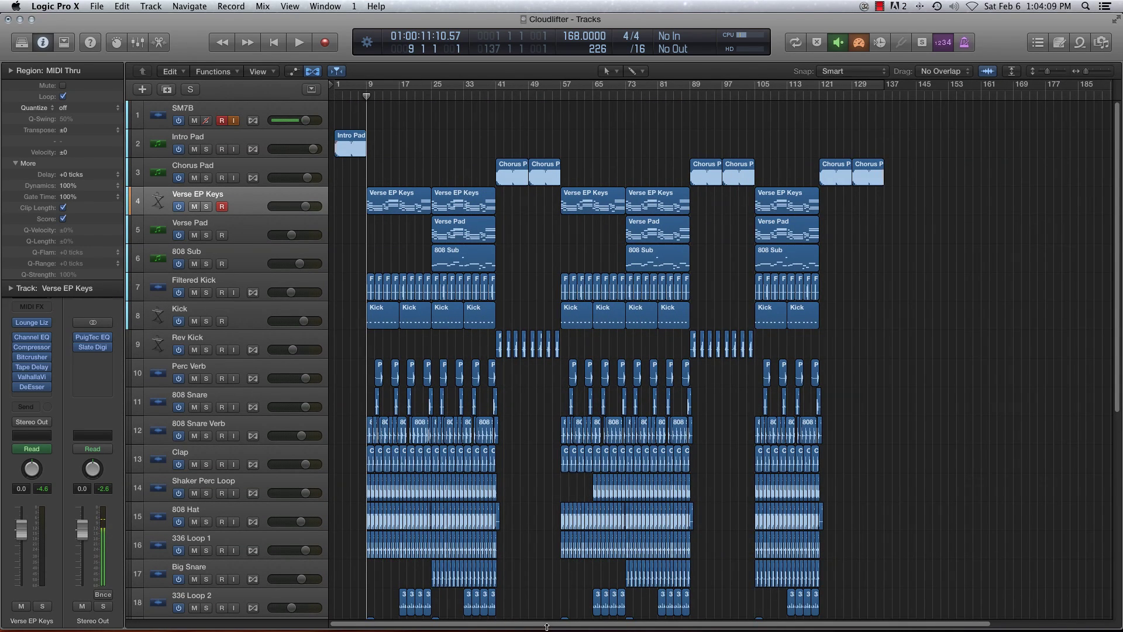
- Move the end-of-project marker to bar 245
scroll(547, 627, right, 10)
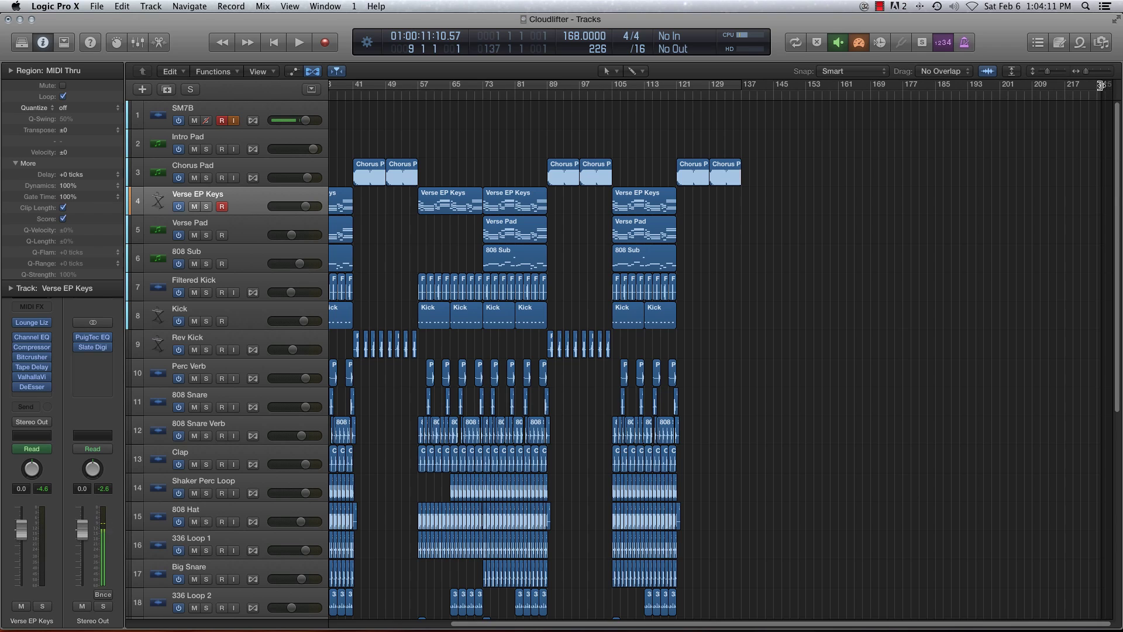
drag(1100, 85, 749, 96)
mouse_move(1029, 102)
mouse_down()
mouse_move(1120, 97)
mouse_move(805, 86)
mouse_up()
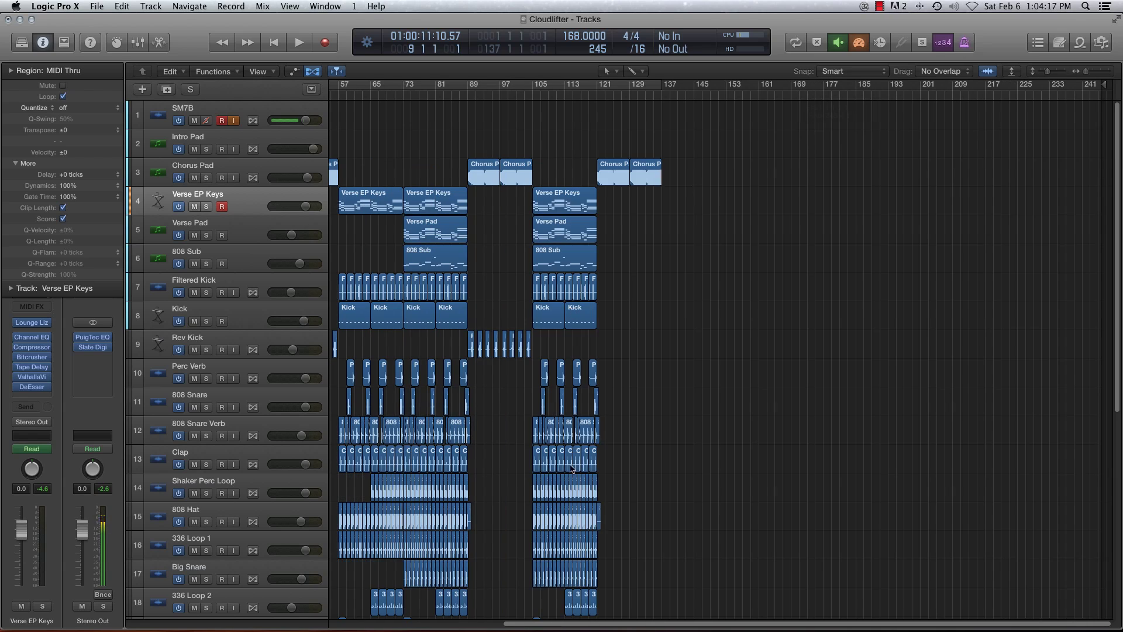
- Try to limit the export of all tracks as audio files to the cycle range, and cancel the export
click(97, 6)
mouse_move(128, 257)
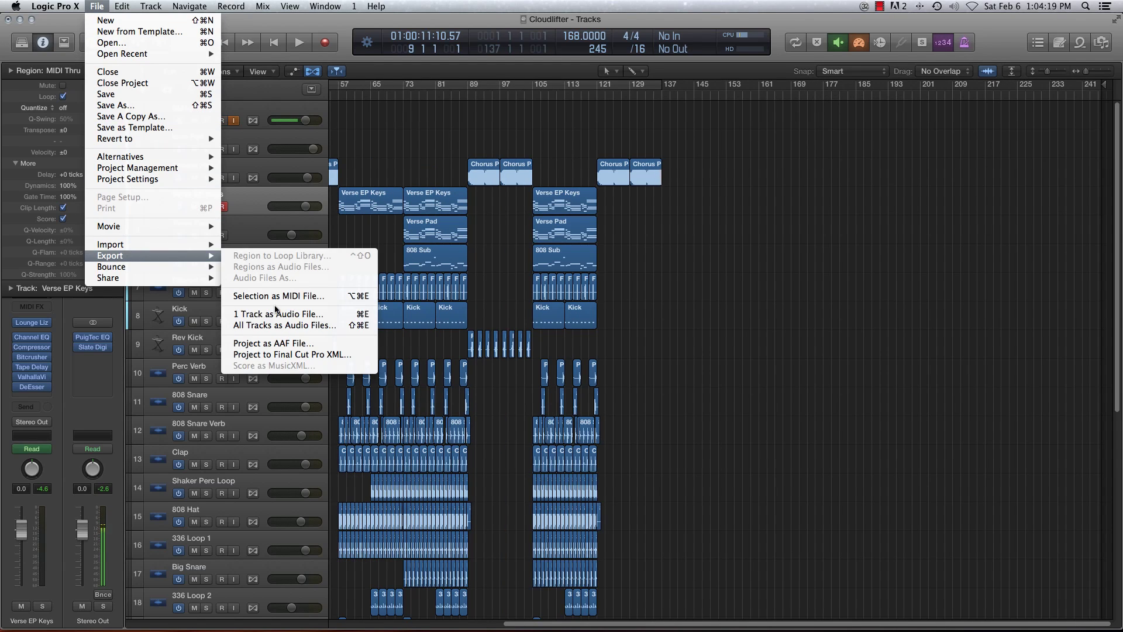
click(282, 325)
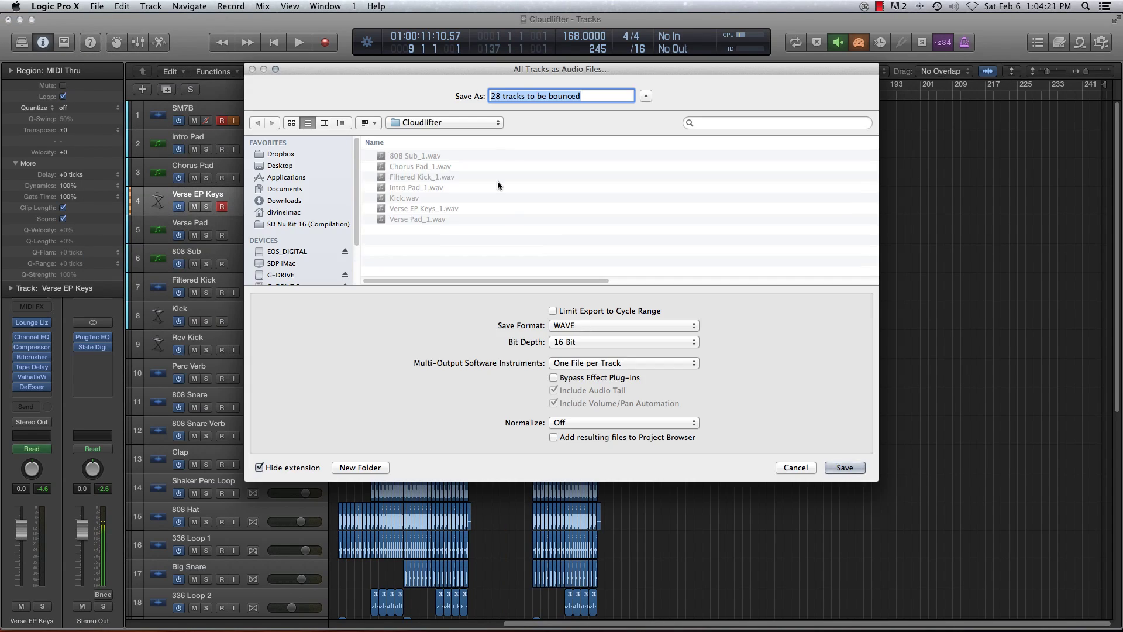
drag(458, 71, 450, 157)
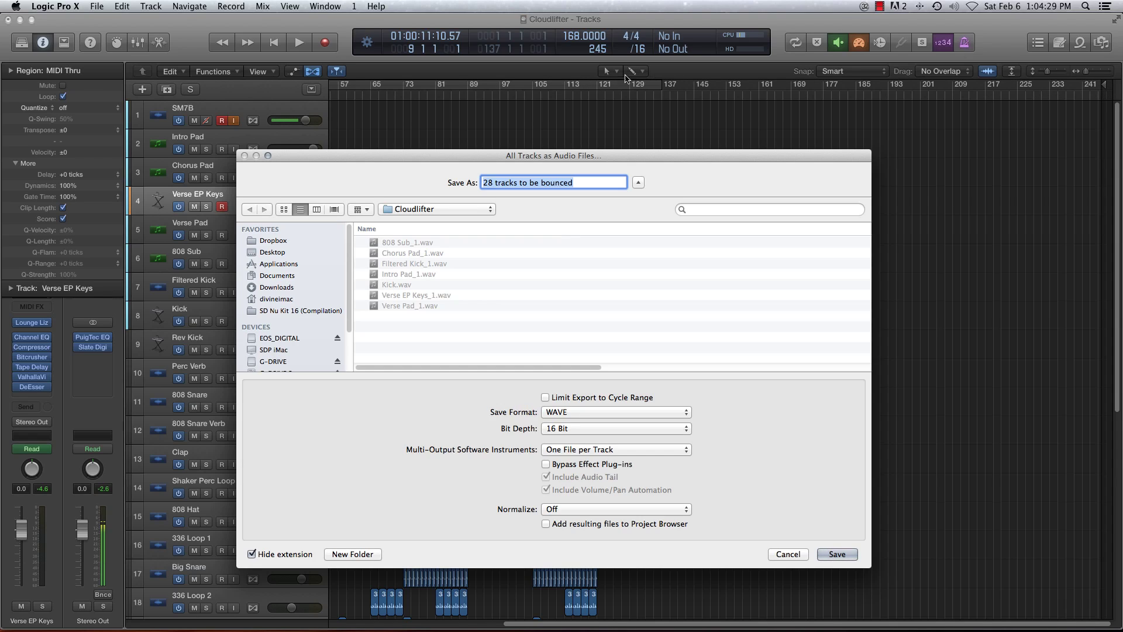
click(546, 397)
click(784, 553)
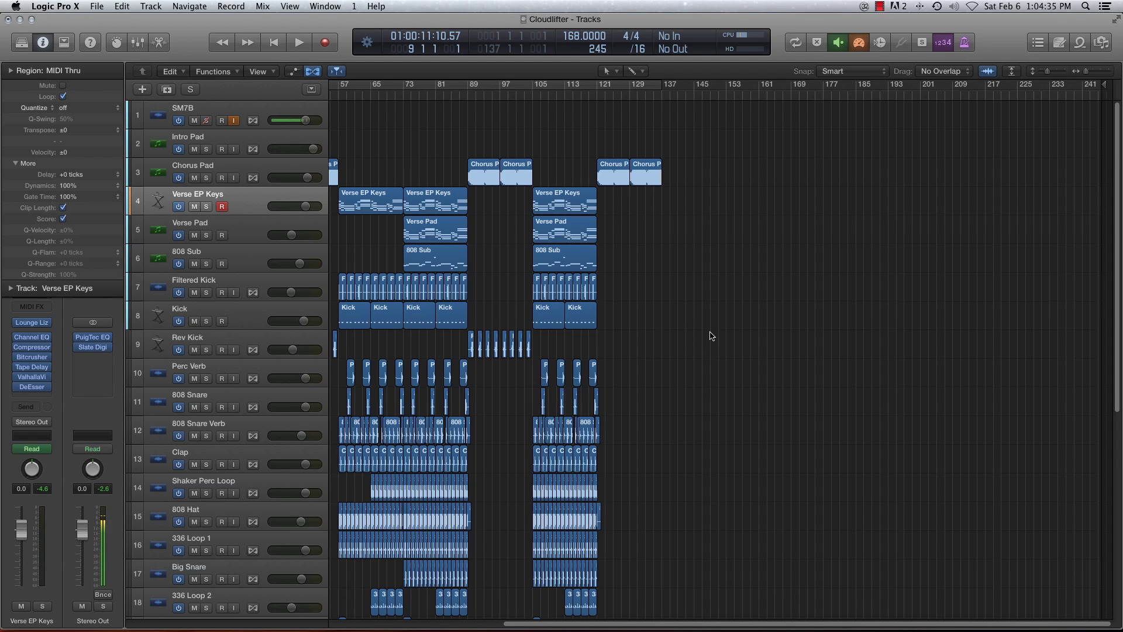
- Turn on the cycle range from bar 1 to bar 137, check the all-tracks audio export settings and cancel the export
key(c)
click(97, 6)
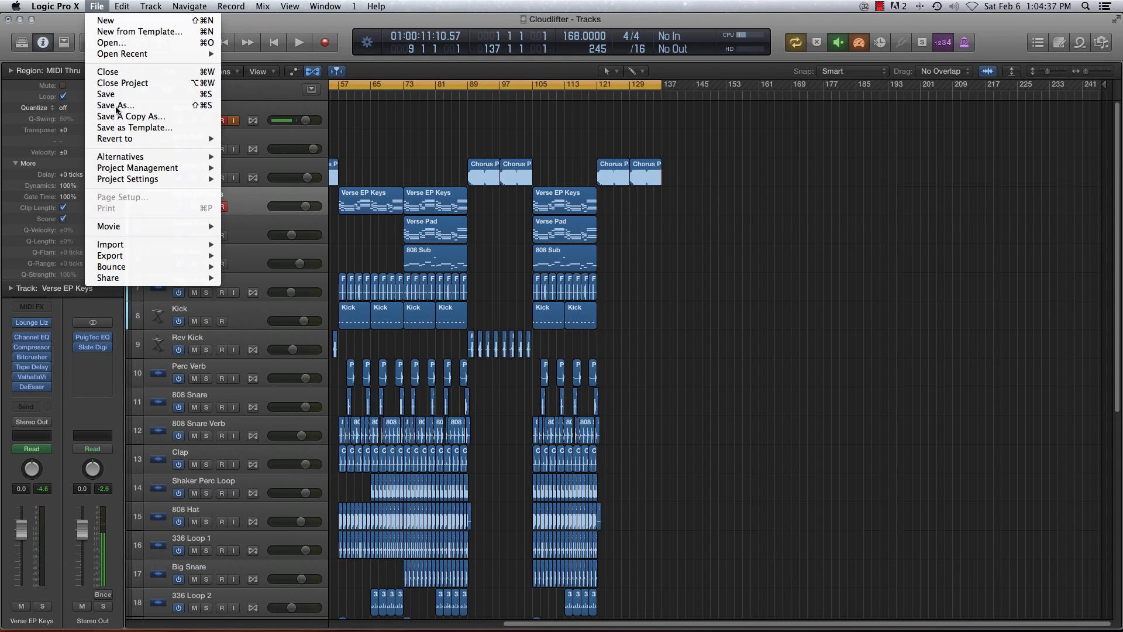
mouse_move(142, 255)
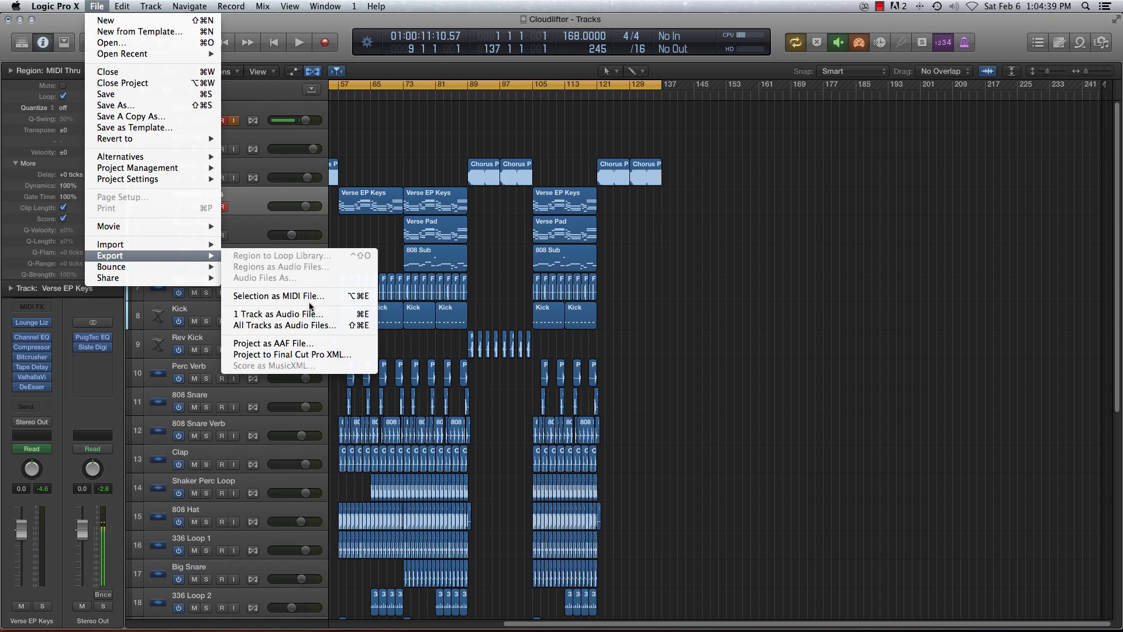
click(309, 326)
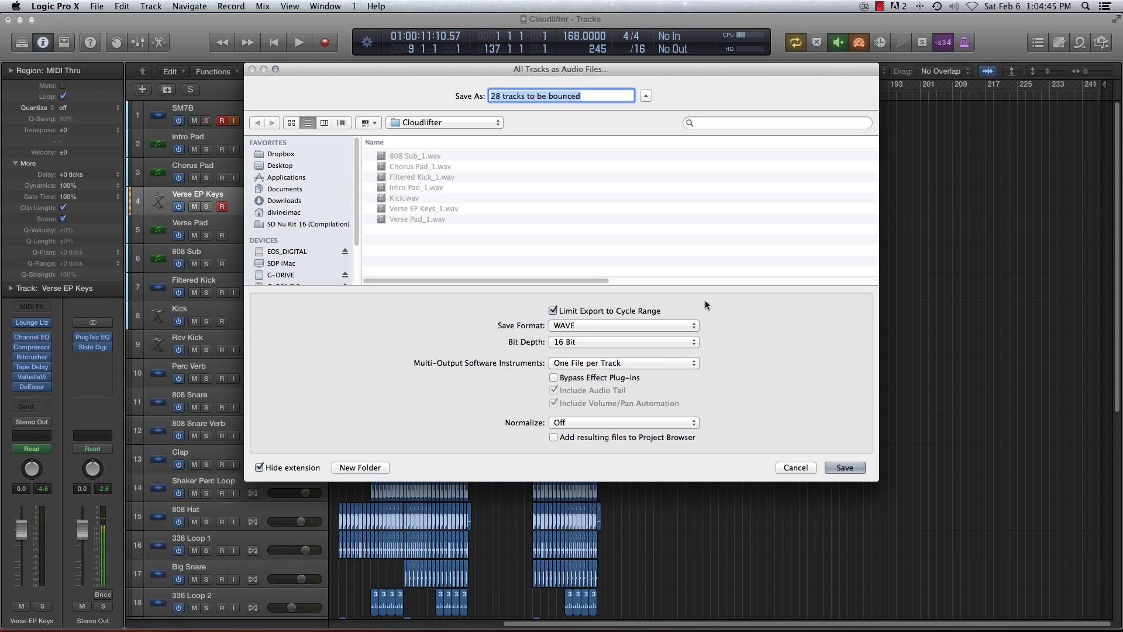
drag(518, 71, 552, 155)
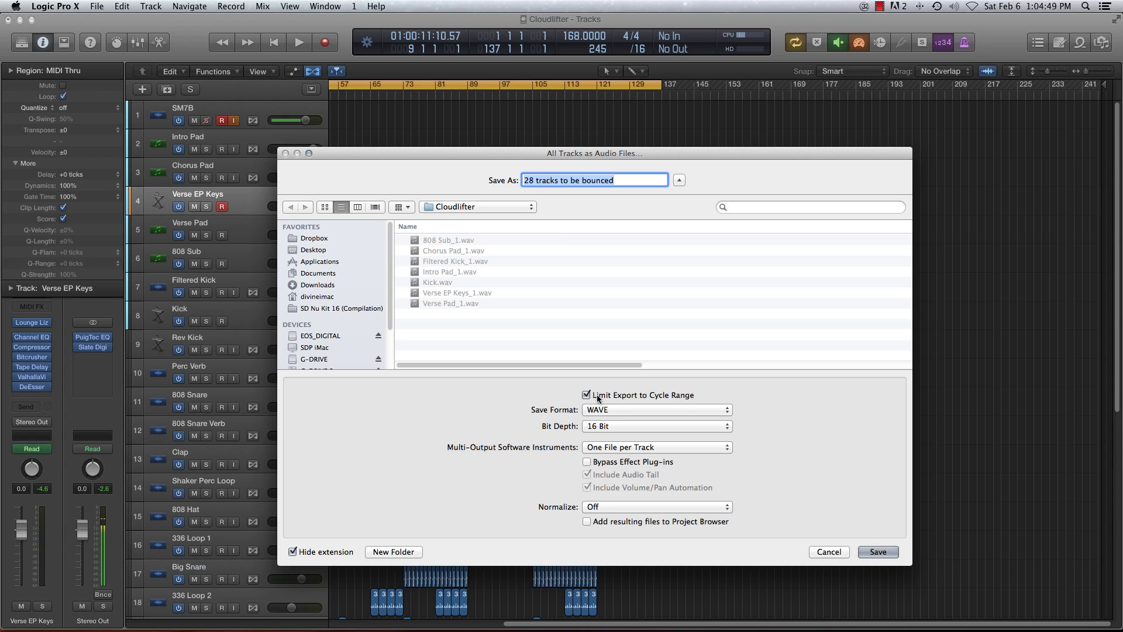
click(828, 551)
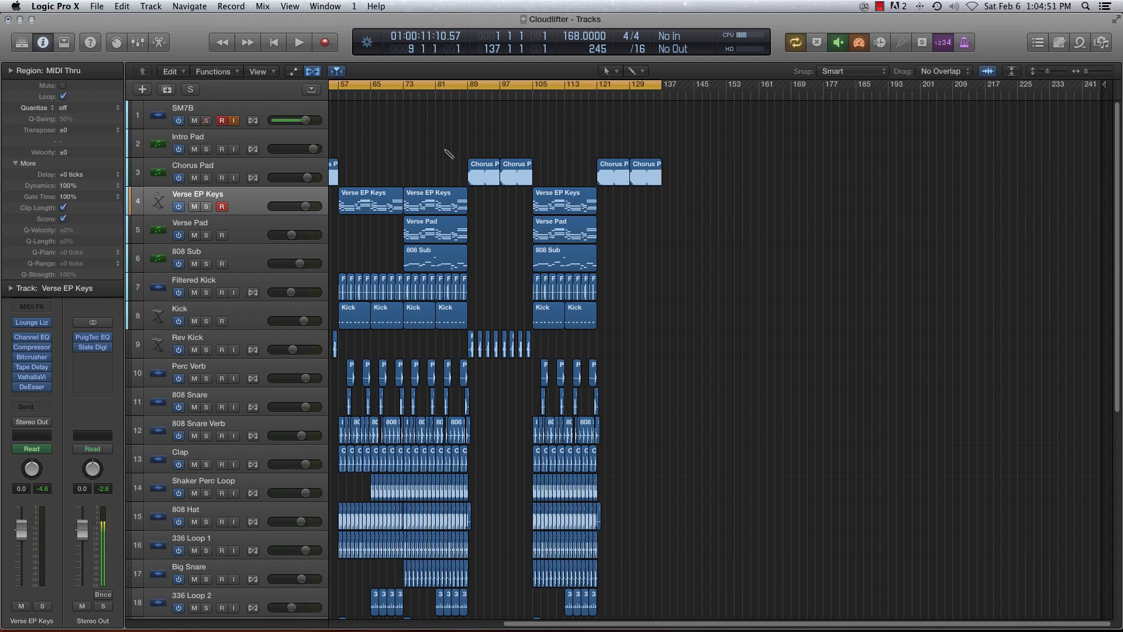
- Select the seven consecutive tracks from Verse EP Keys through Perc Verb in the arrangement
key(super+Left)
scroll(414, 187, down, 1)
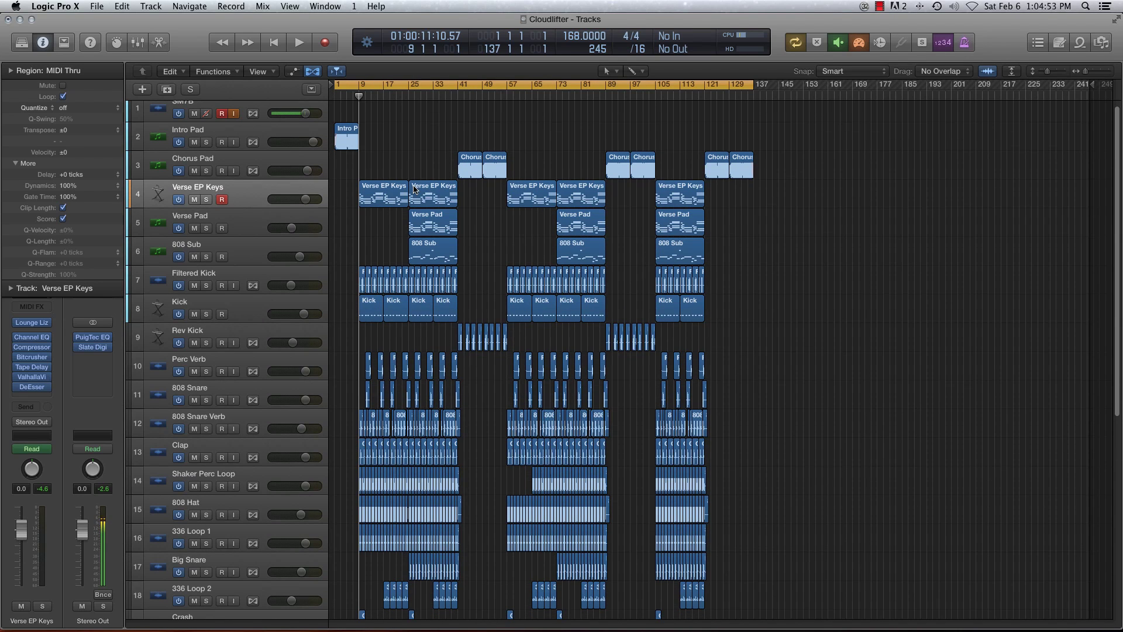
scroll(414, 187, down, 5)
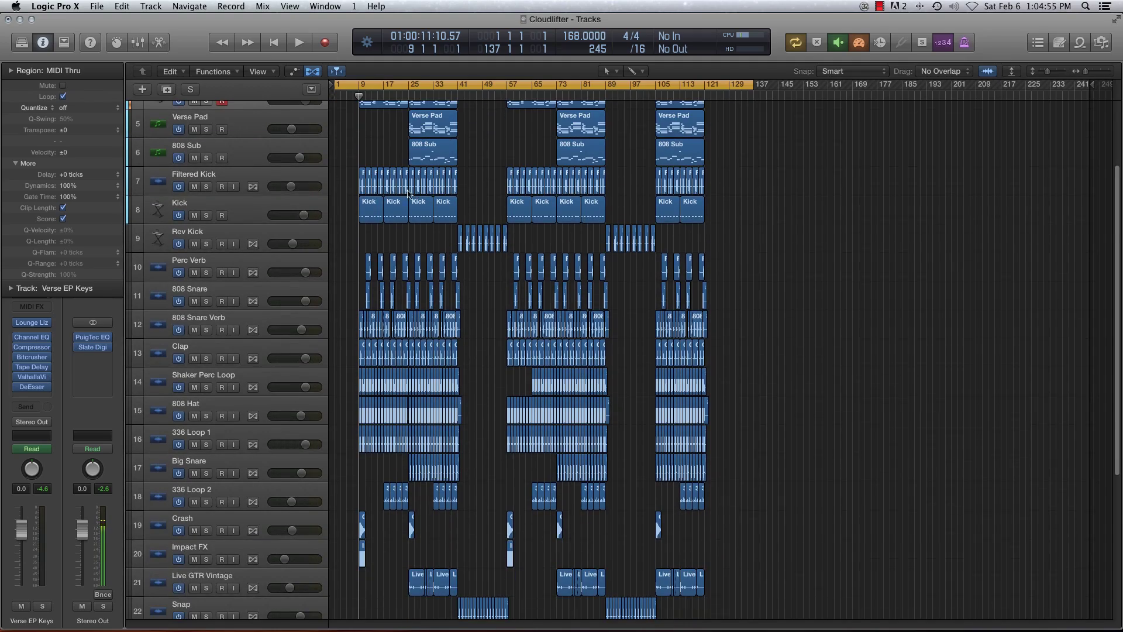
scroll(348, 288, down, 12)
scroll(374, 275, up, 15)
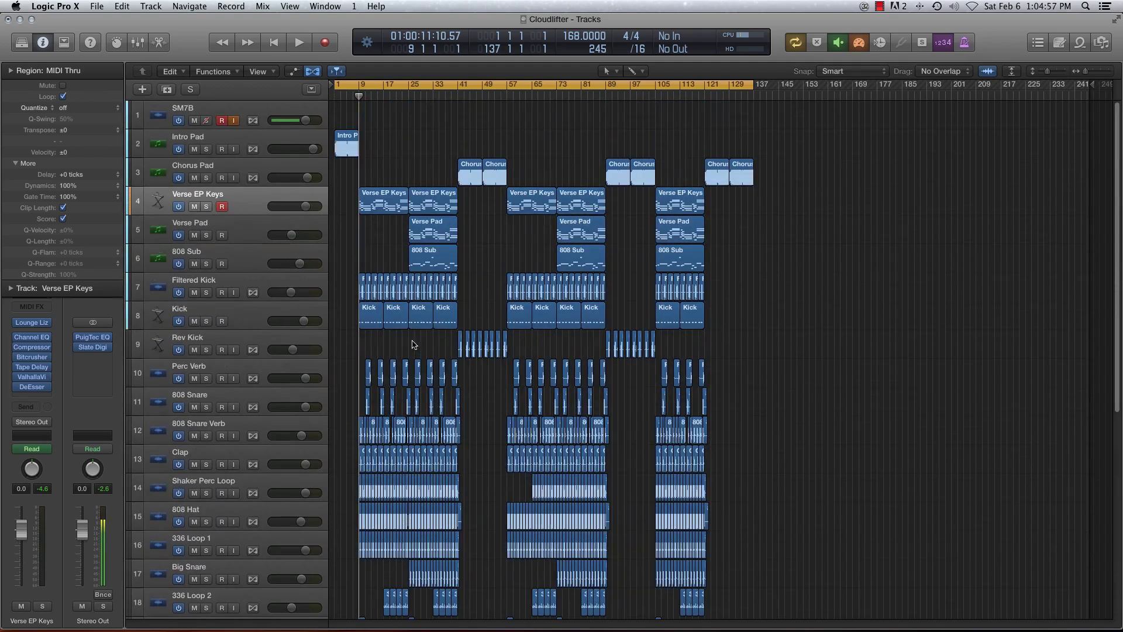
scroll(402, 261, down, 4)
scroll(402, 261, up, 5)
click(245, 228)
click(249, 205)
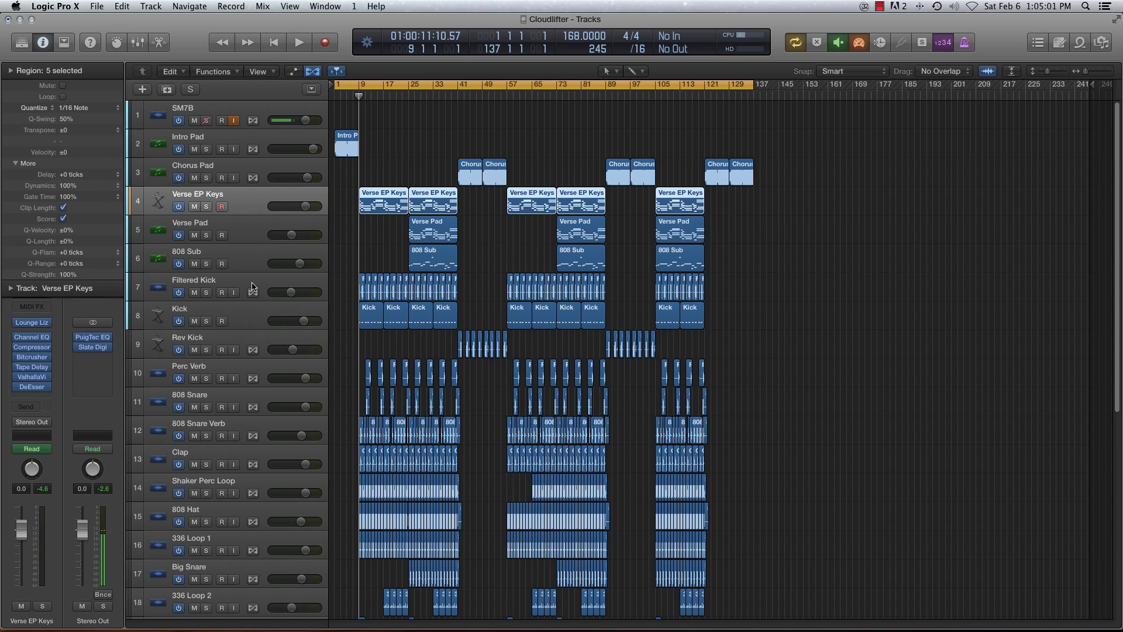
shift+click(248, 339)
shift+click(249, 369)
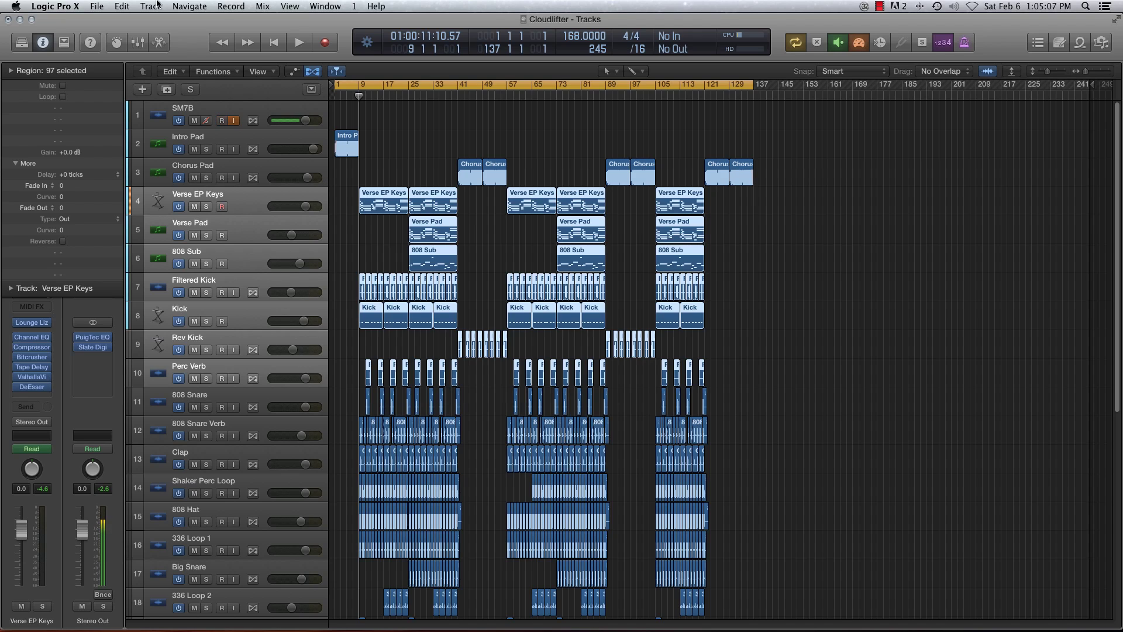
- Check the audio file export commands for all tracks and for the 7 selected tracks, without exporting
click(98, 5)
mouse_move(185, 257)
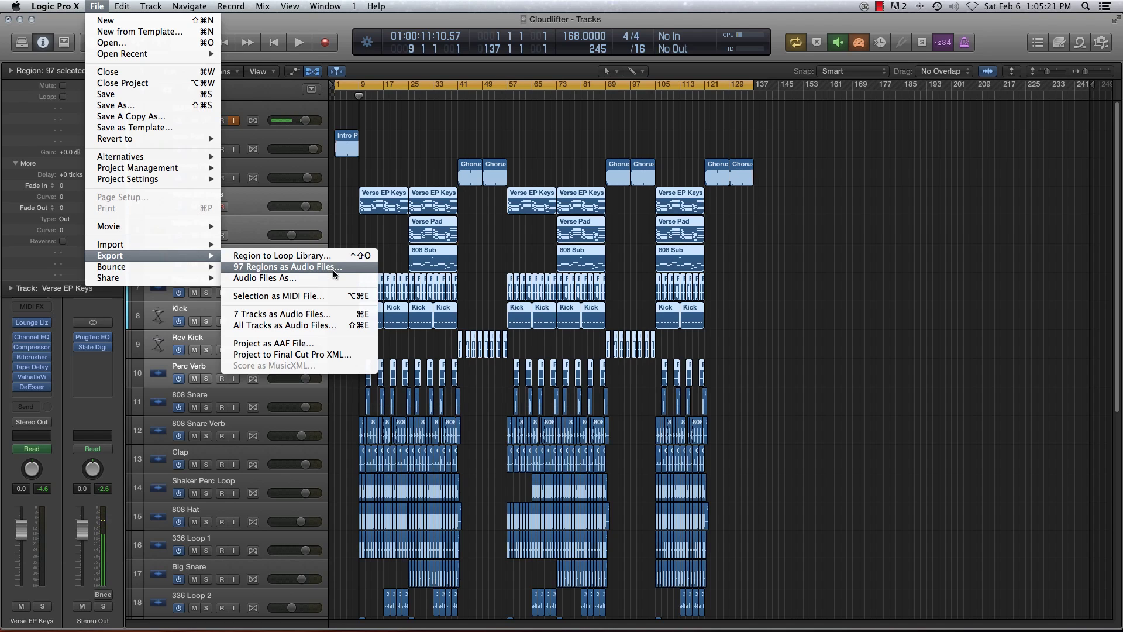
click(319, 327)
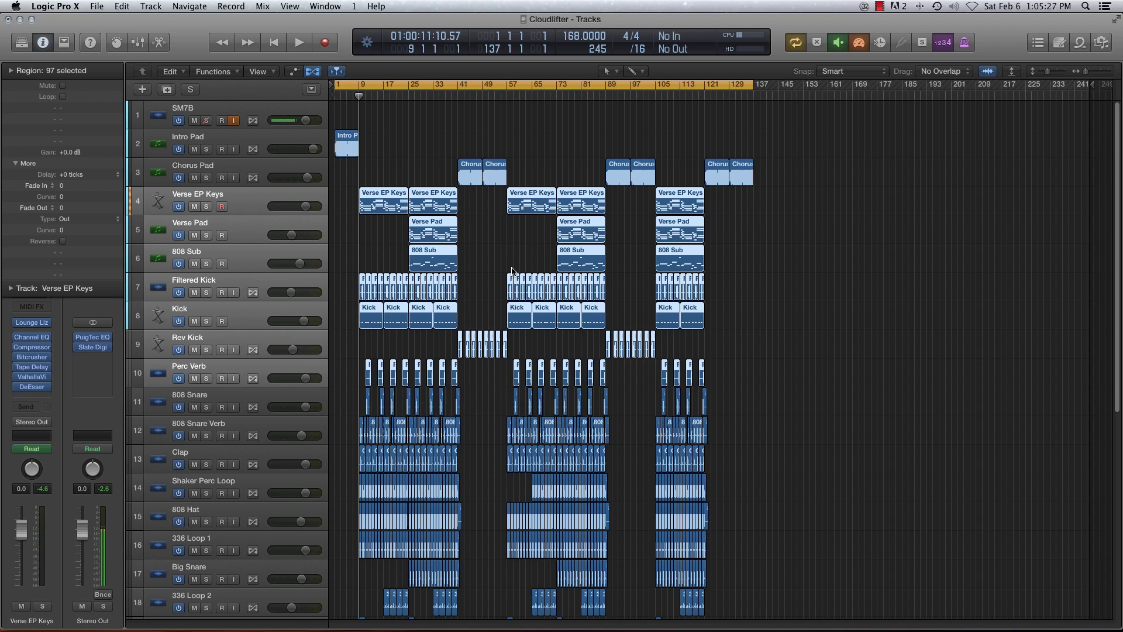
click(98, 6)
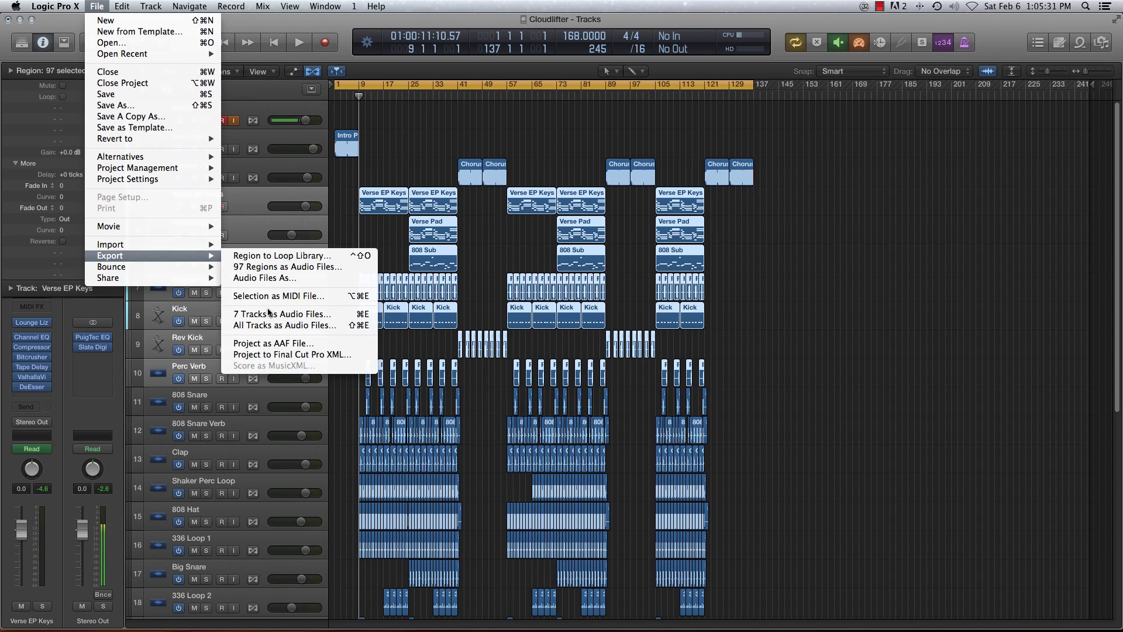
click(269, 316)
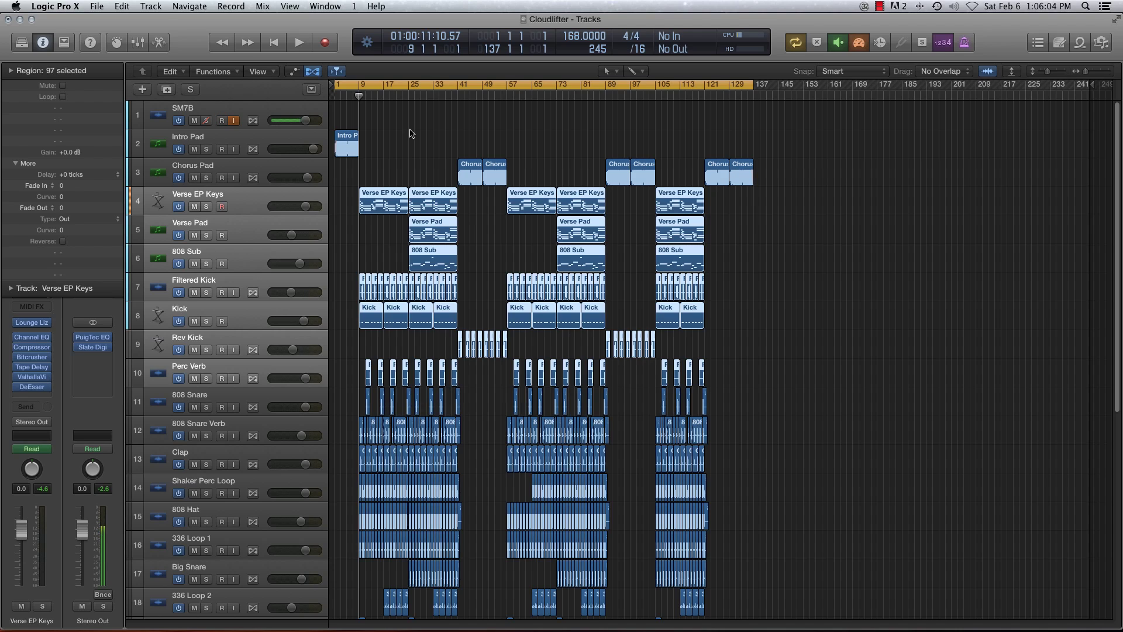
- Switch to Safari and view the Logic Pro X page of the Mac App Store Preview
mouse_move(275, 617)
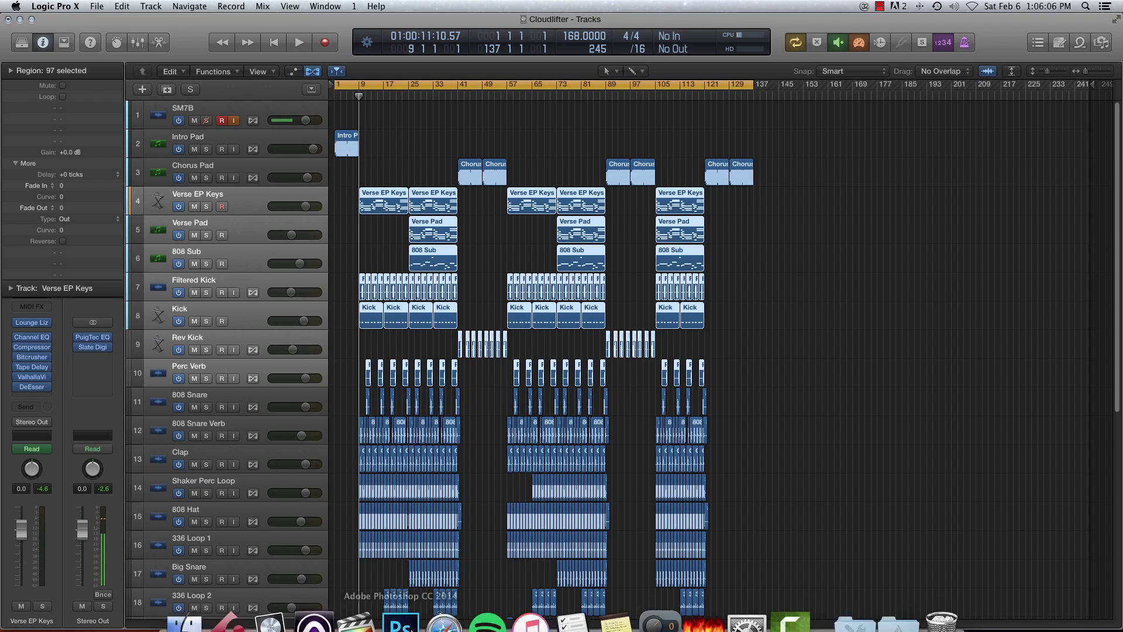
right_click(275, 615)
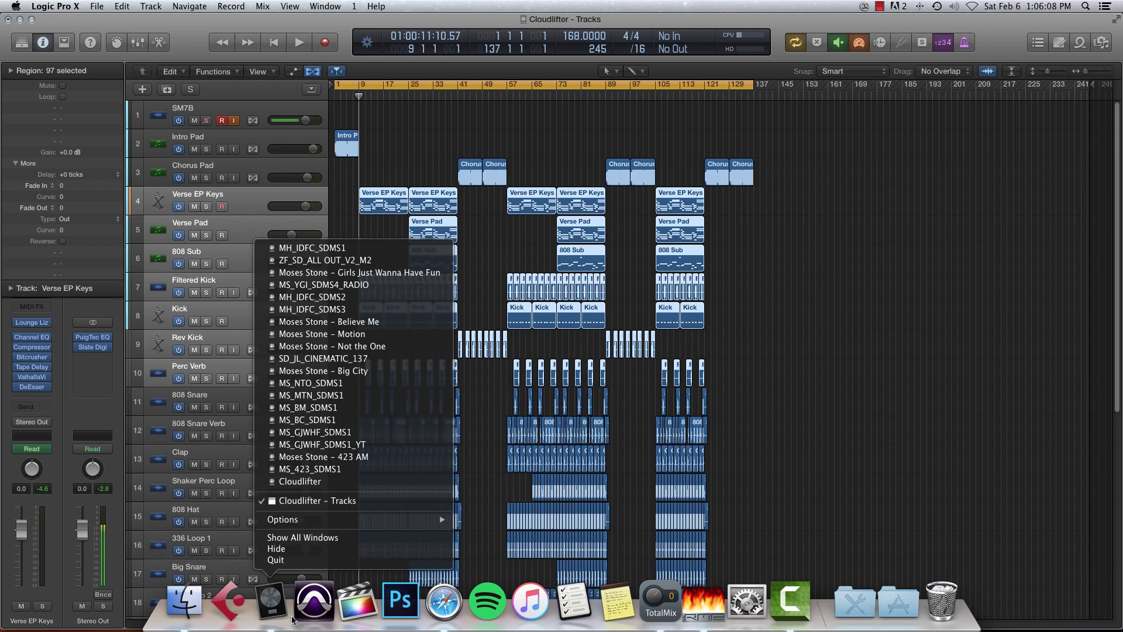
click(431, 622)
click(430, 622)
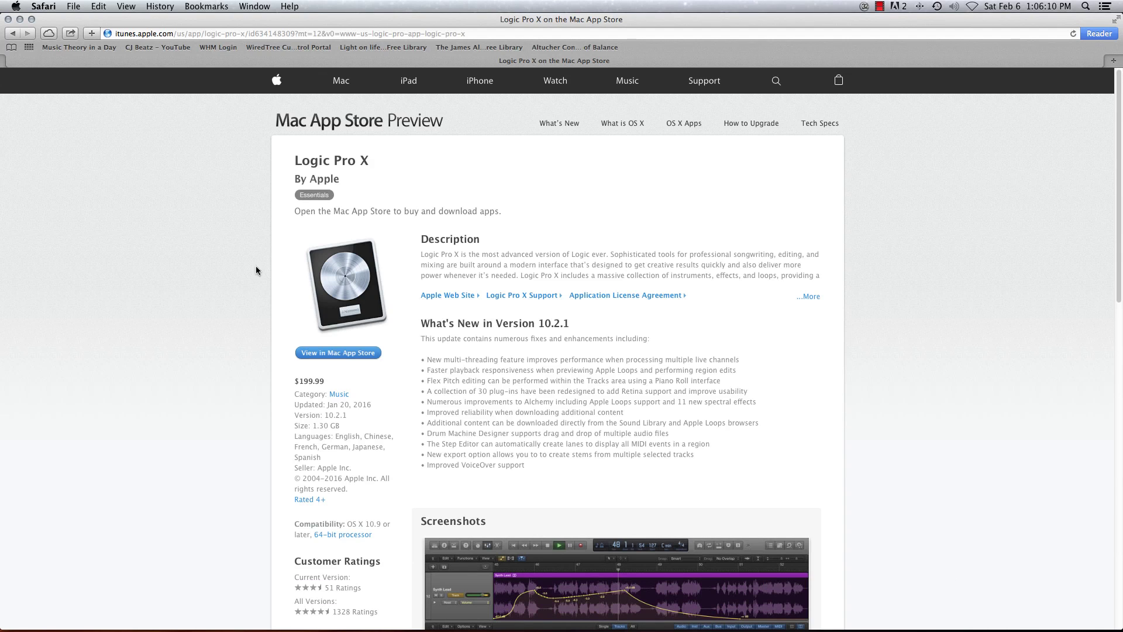